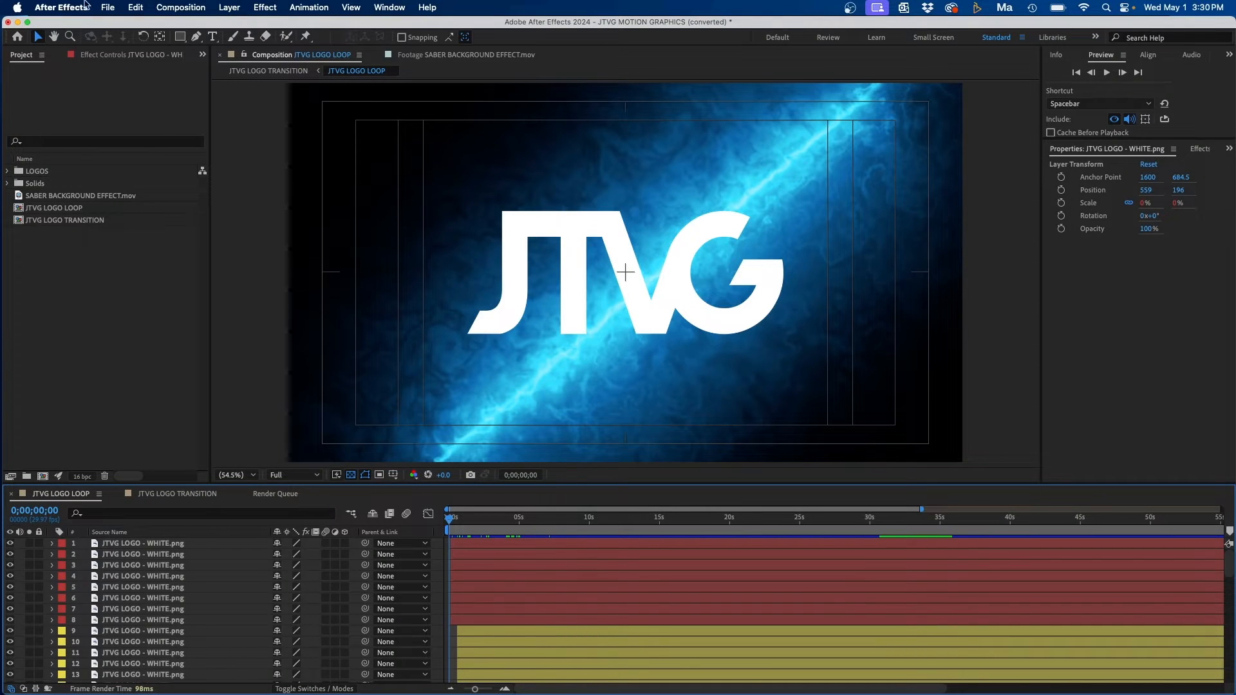
# In Memory & Performance preferences, turn off multi-frame rendering and review the RAM reserved for other apps
pyautogui.click(62, 6)
pyautogui.moveTo(54, 47)
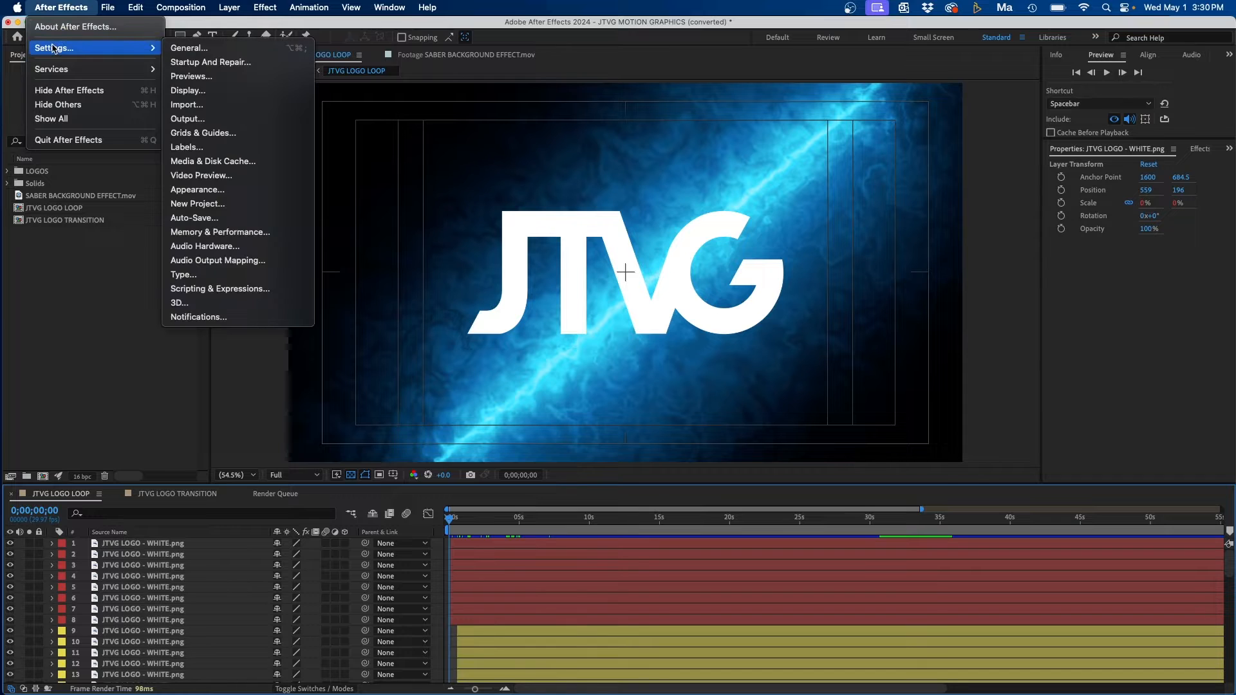
pyautogui.click(230, 232)
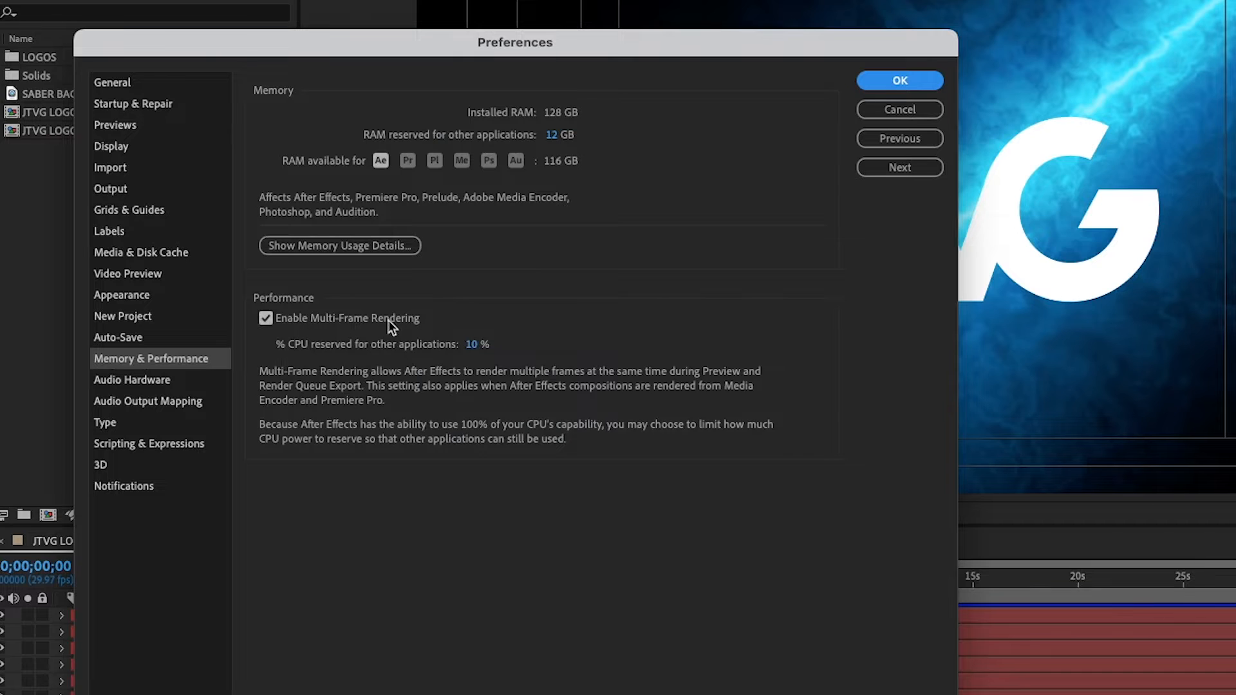
pyautogui.click(266, 319)
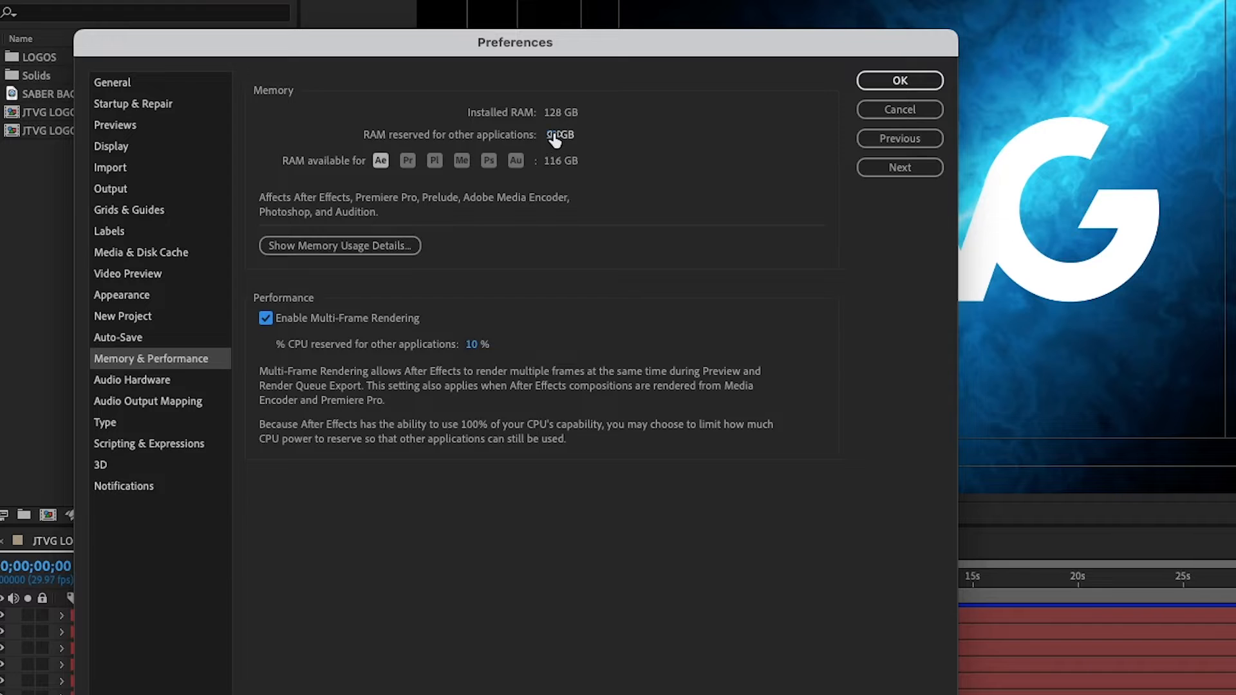
pyautogui.click(556, 137)
pyautogui.click(552, 135)
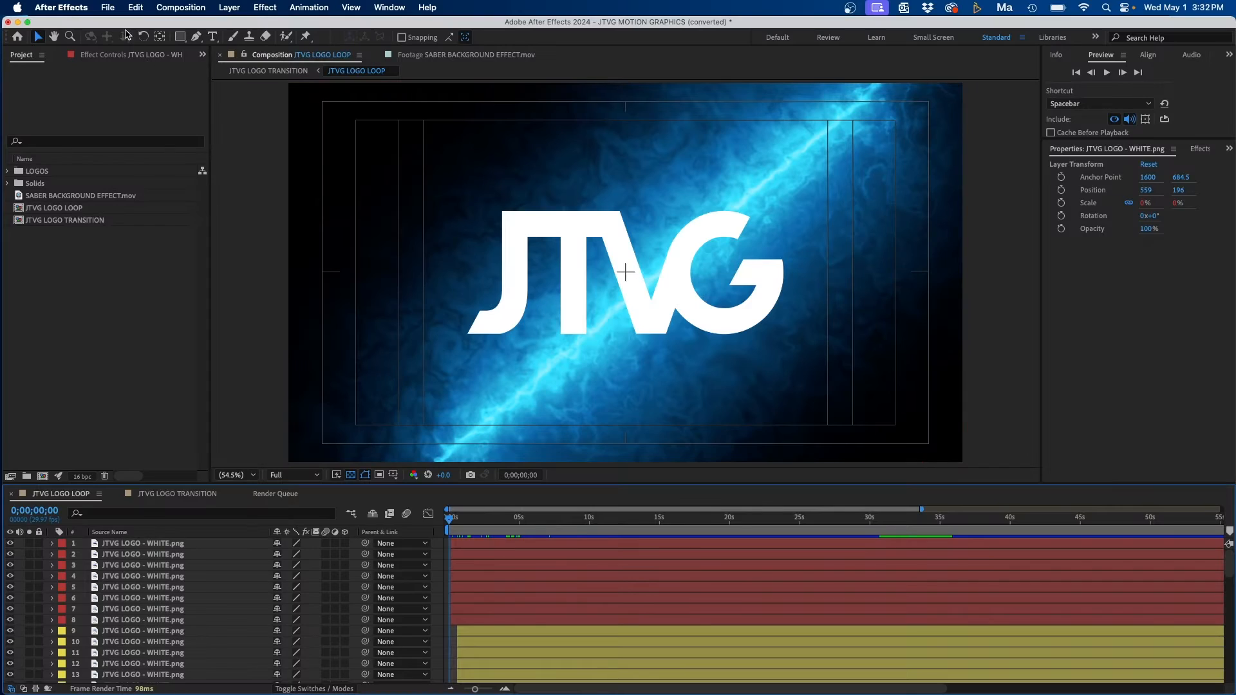
# In Project Settings, keep Mercury GPU Acceleration (Metal) as the rendering engine
pyautogui.click(107, 7)
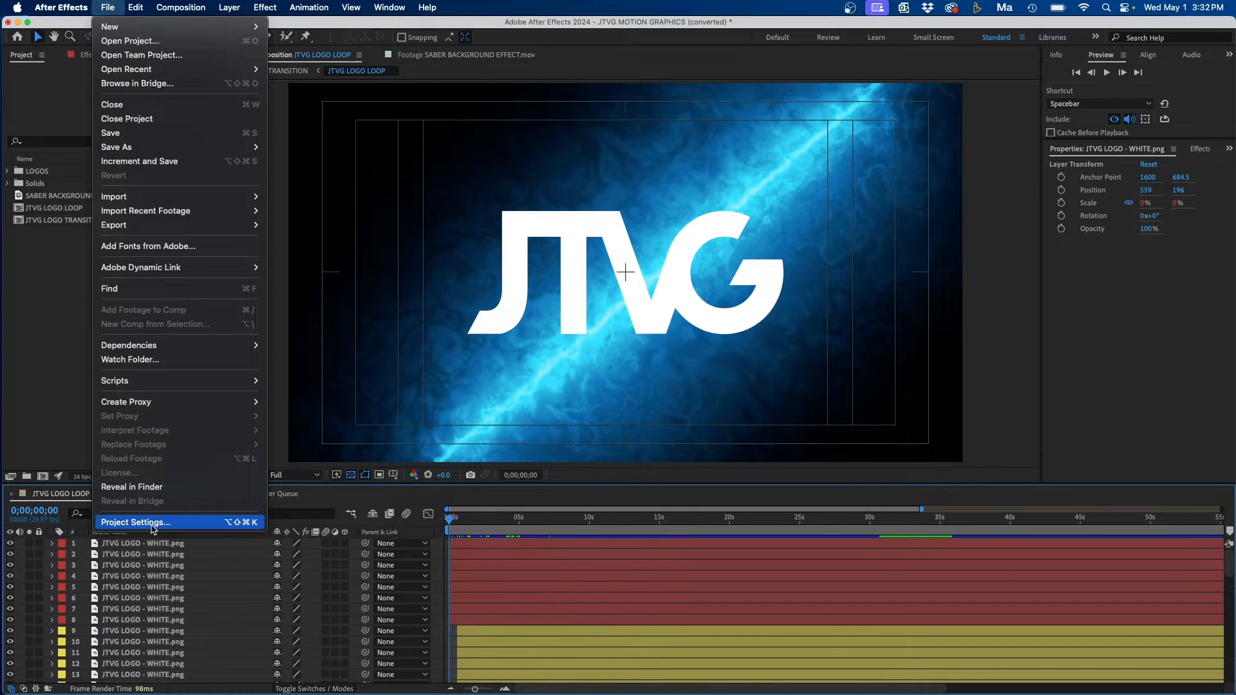
pyautogui.click(135, 522)
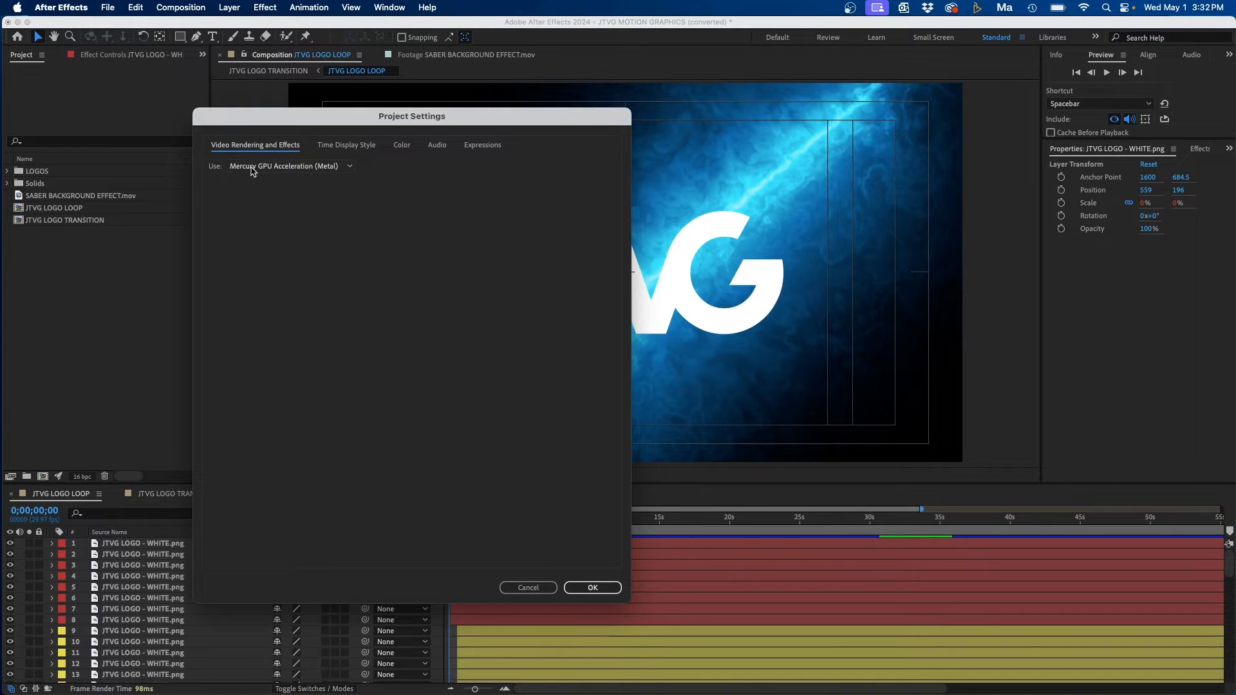
pyautogui.click(266, 166)
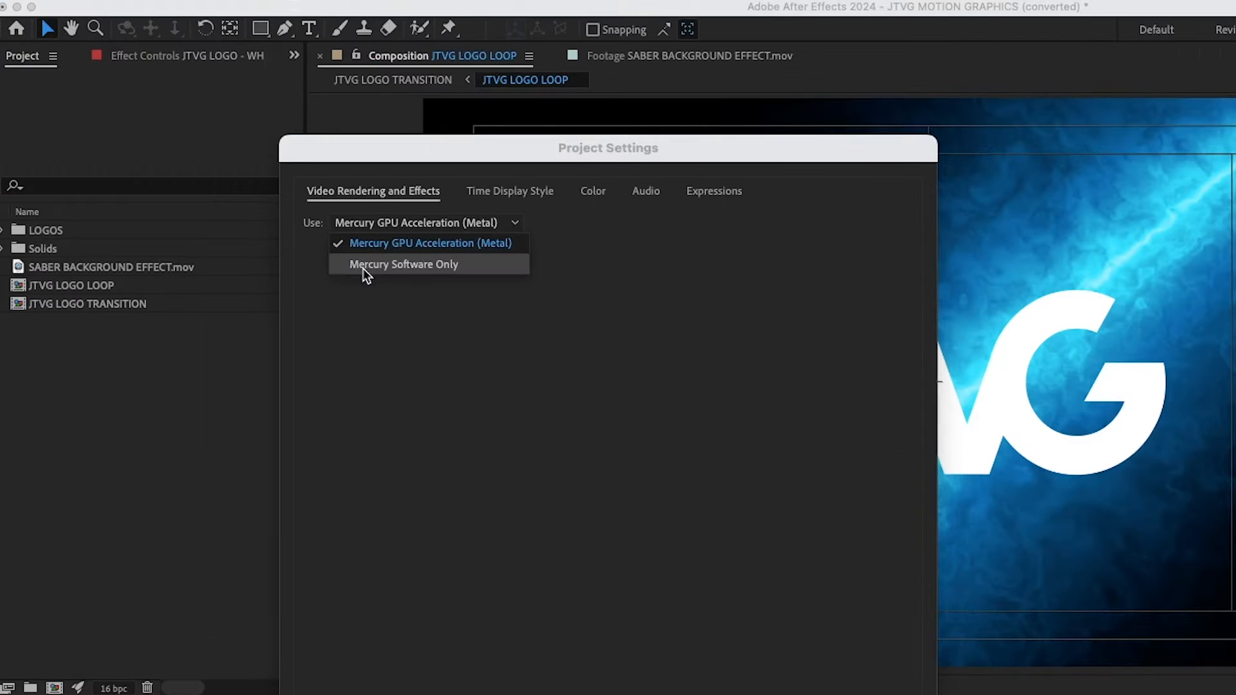
pyautogui.click(476, 250)
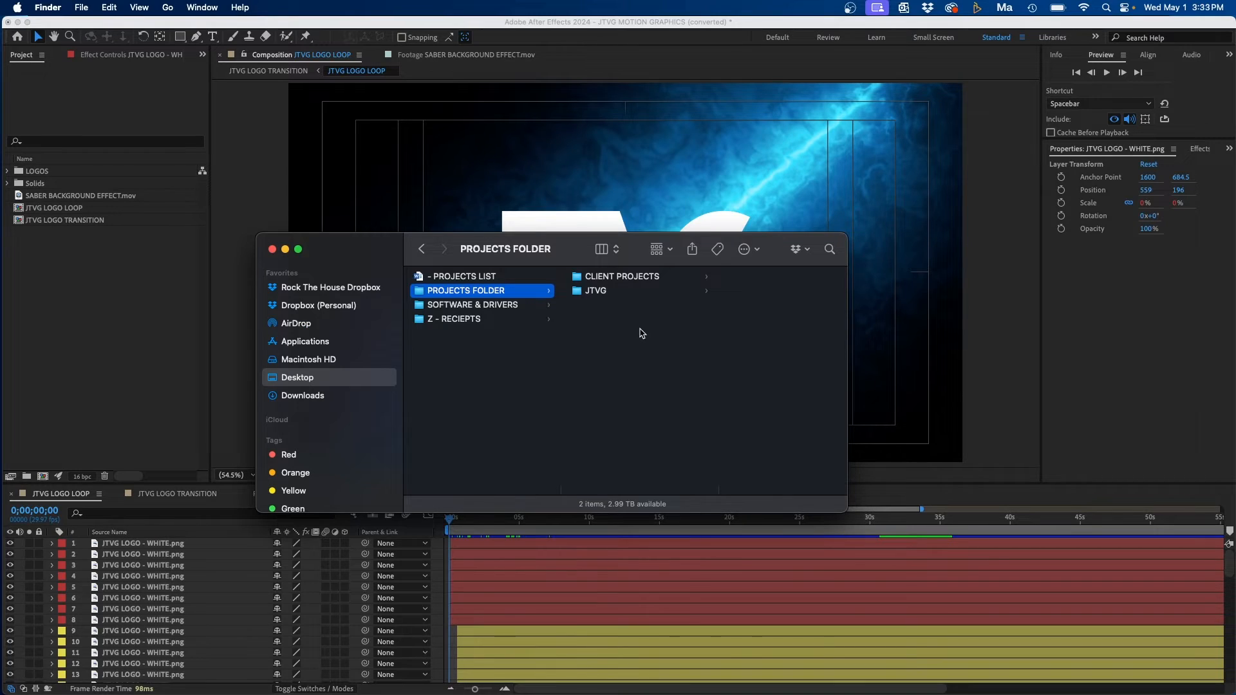
# Browse Desktop > PROJECTS FOLDER in Finder, then return to After Effects' preferences list
pyautogui.click(302, 384)
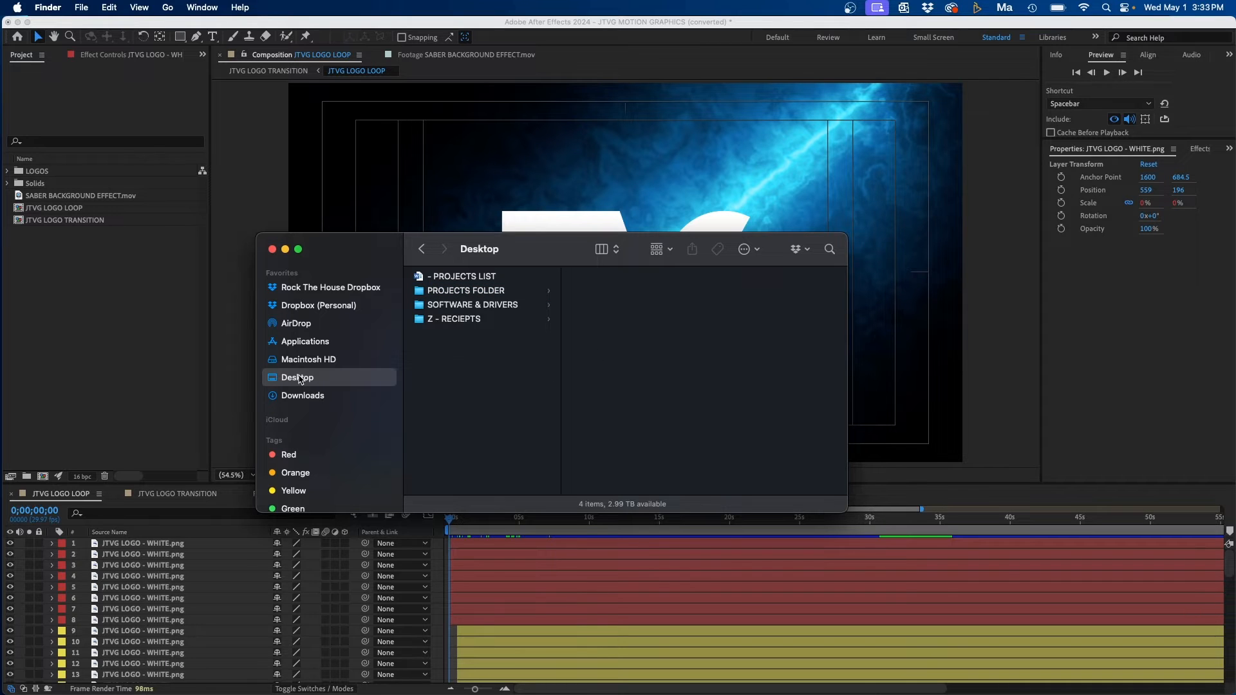
pyautogui.click(498, 290)
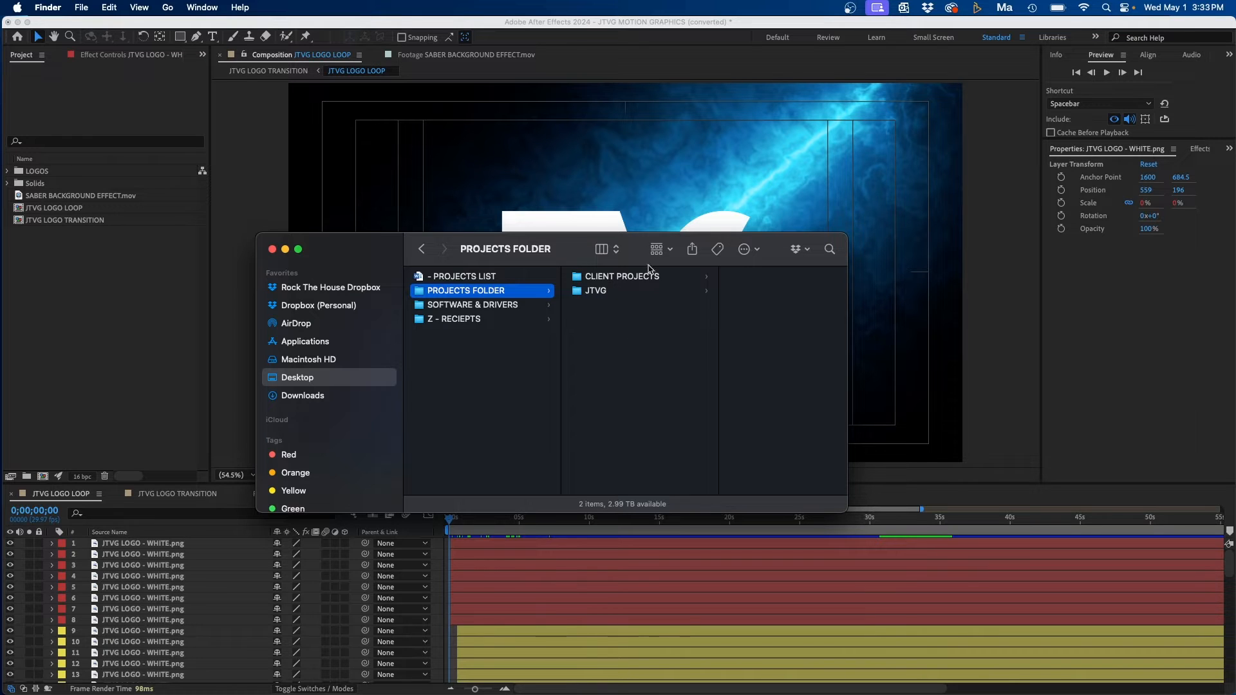
pyautogui.moveTo(570, 254); pyautogui.dragTo(566, 226)
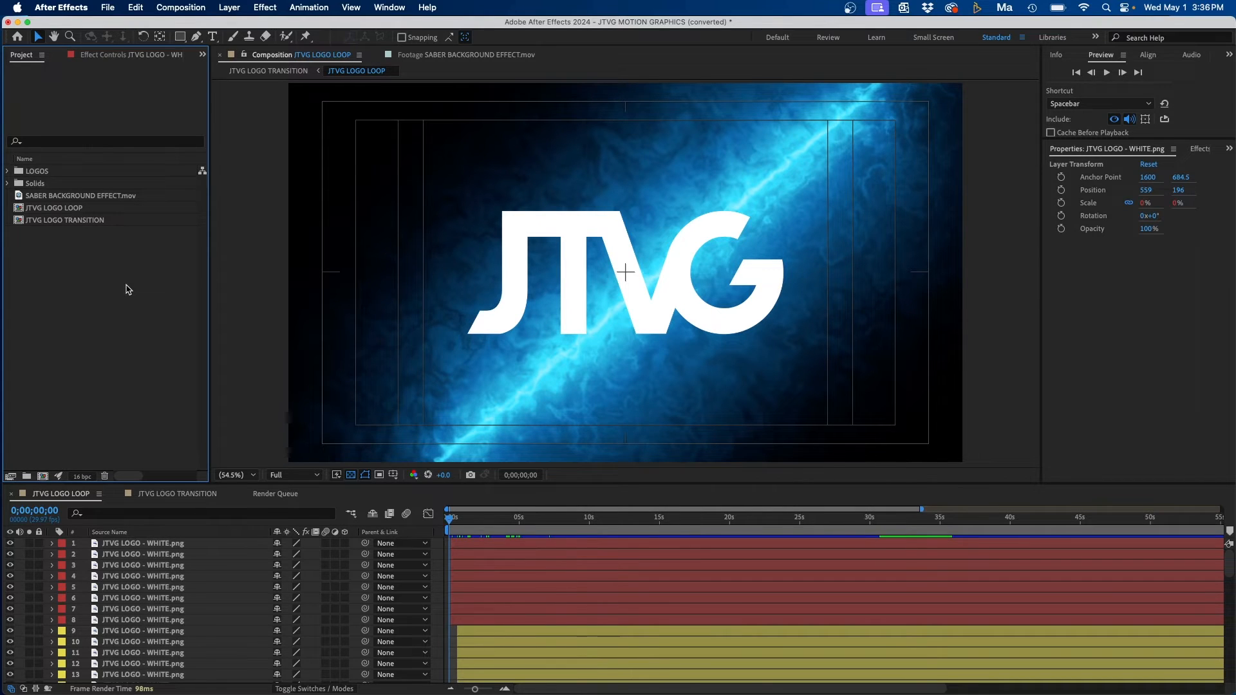
pyautogui.click(108, 8)
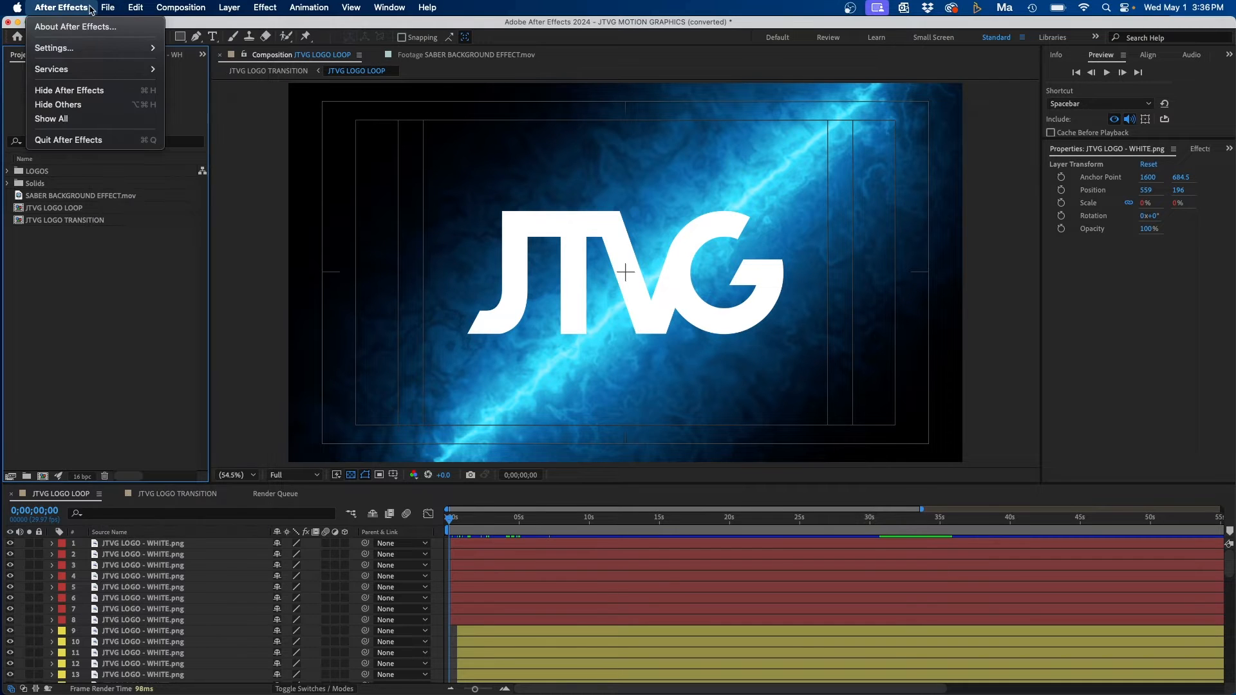
pyautogui.moveTo(54, 47)
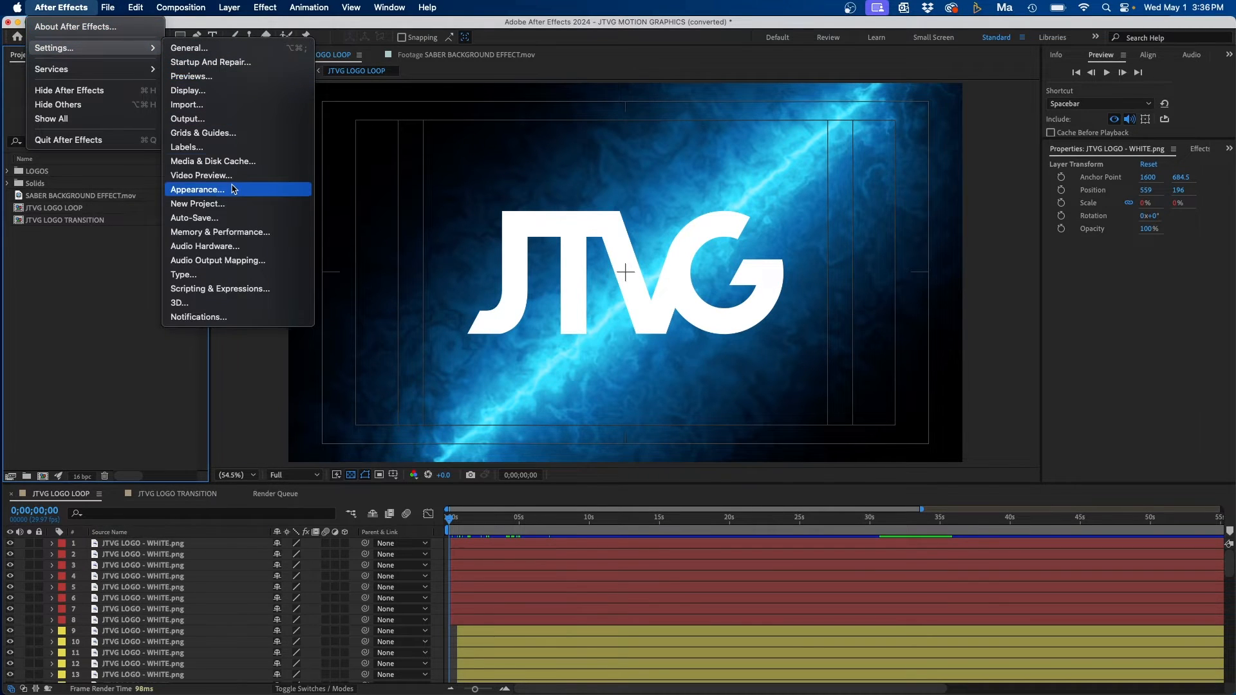
# In Media & Disk Cache preferences, point the disk cache to CACHE > AE CACHE
pyautogui.click(232, 161)
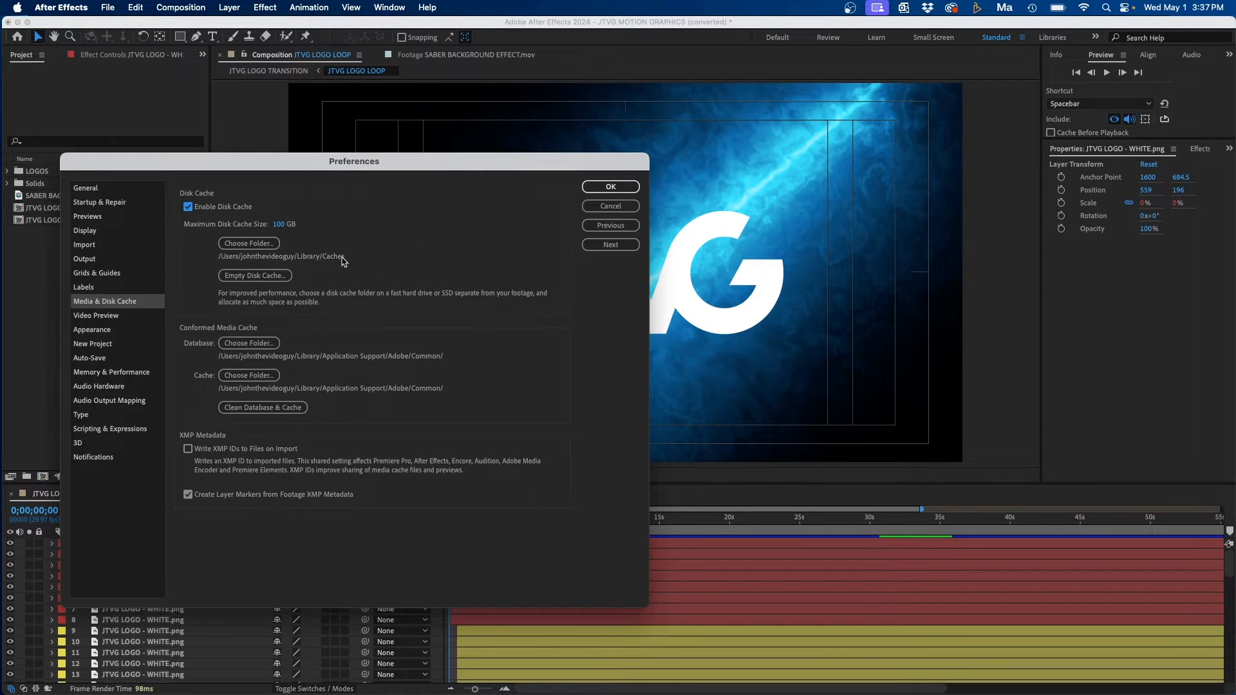
pyautogui.click(249, 243)
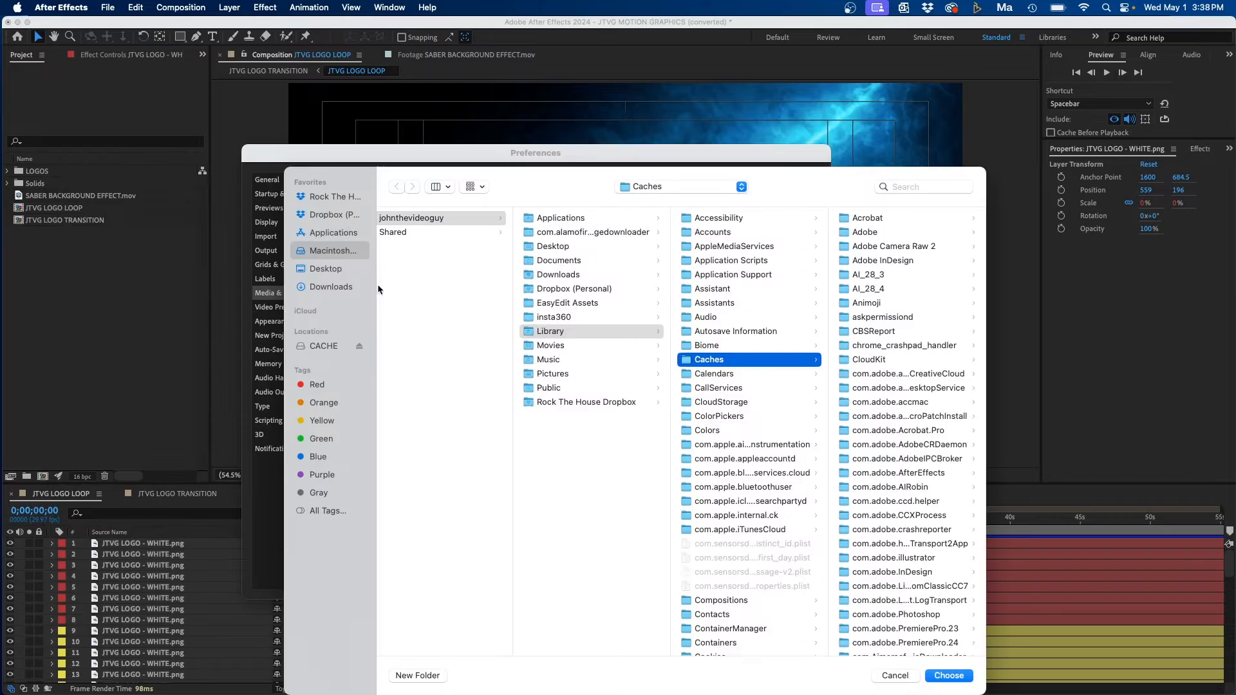
pyautogui.click(324, 346)
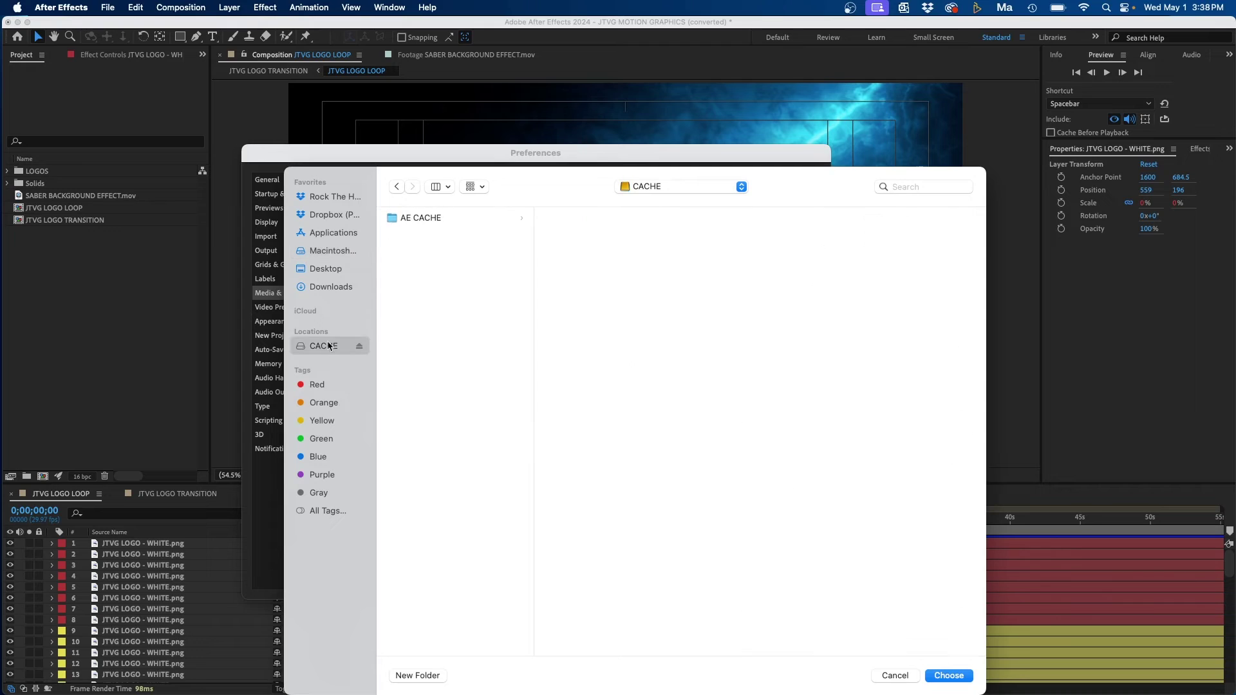
pyautogui.click(440, 221)
pyautogui.click(944, 678)
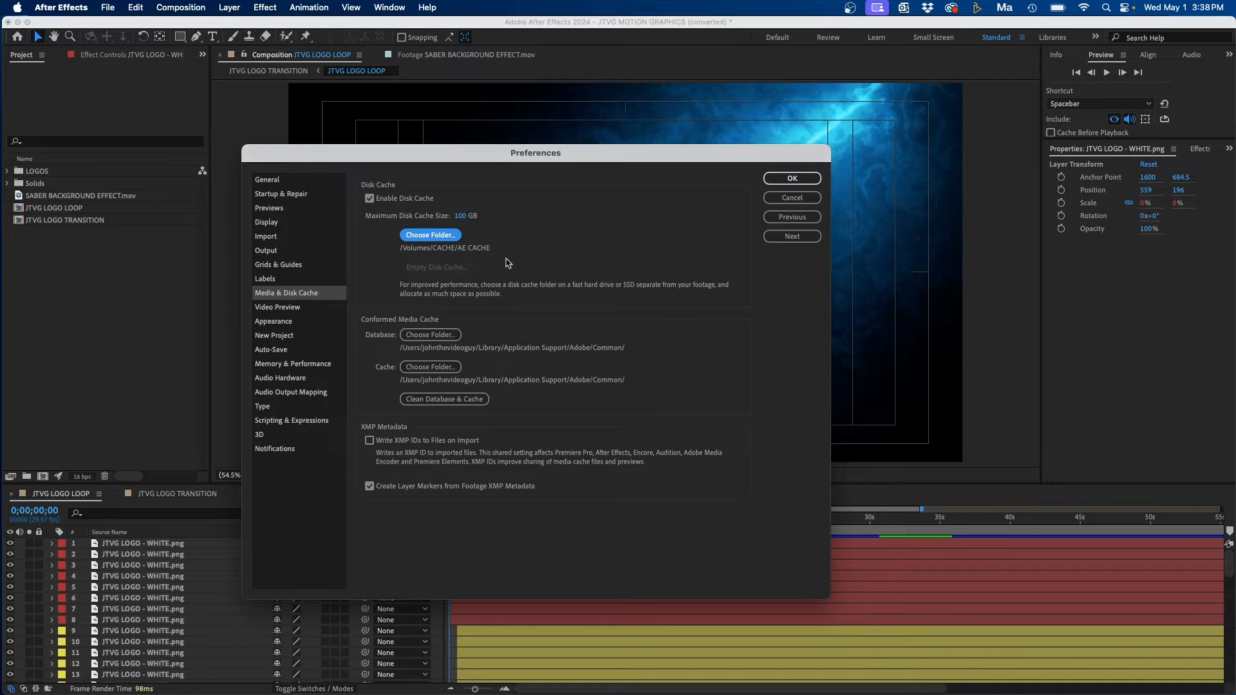
# Point the media cache database to CACHE > AE CACHE and dismiss the confirmation
pyautogui.click(426, 335)
pyautogui.click(426, 335)
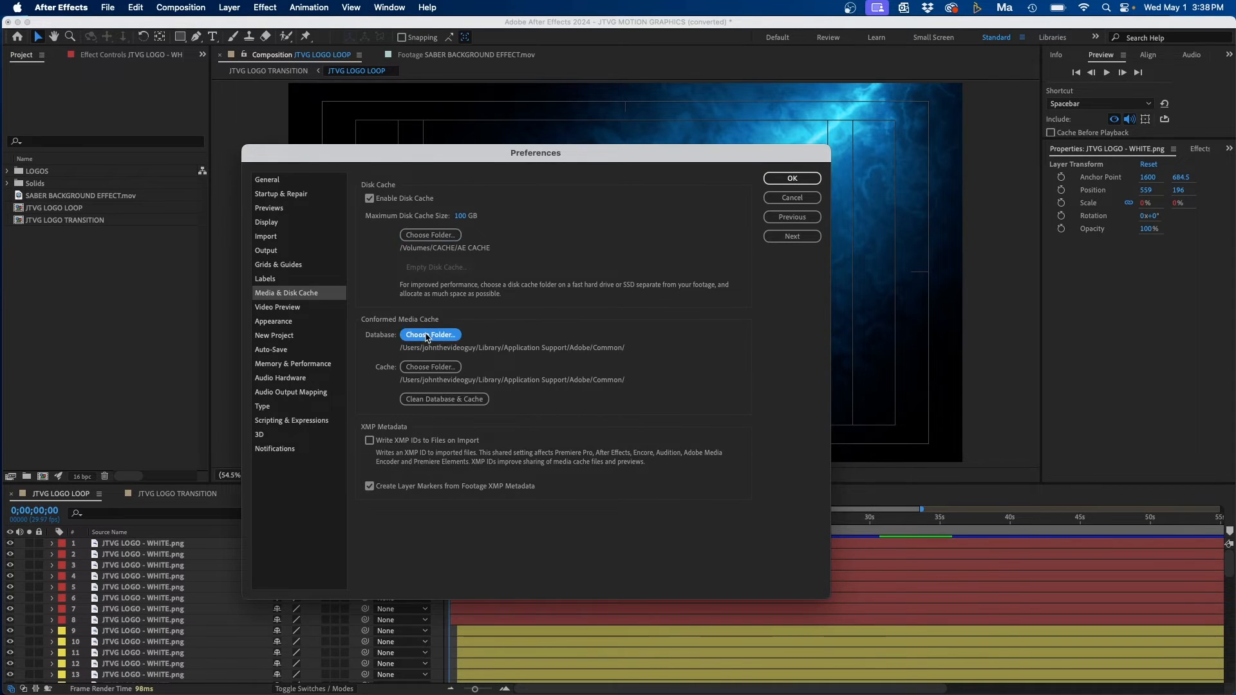
pyautogui.click(334, 345)
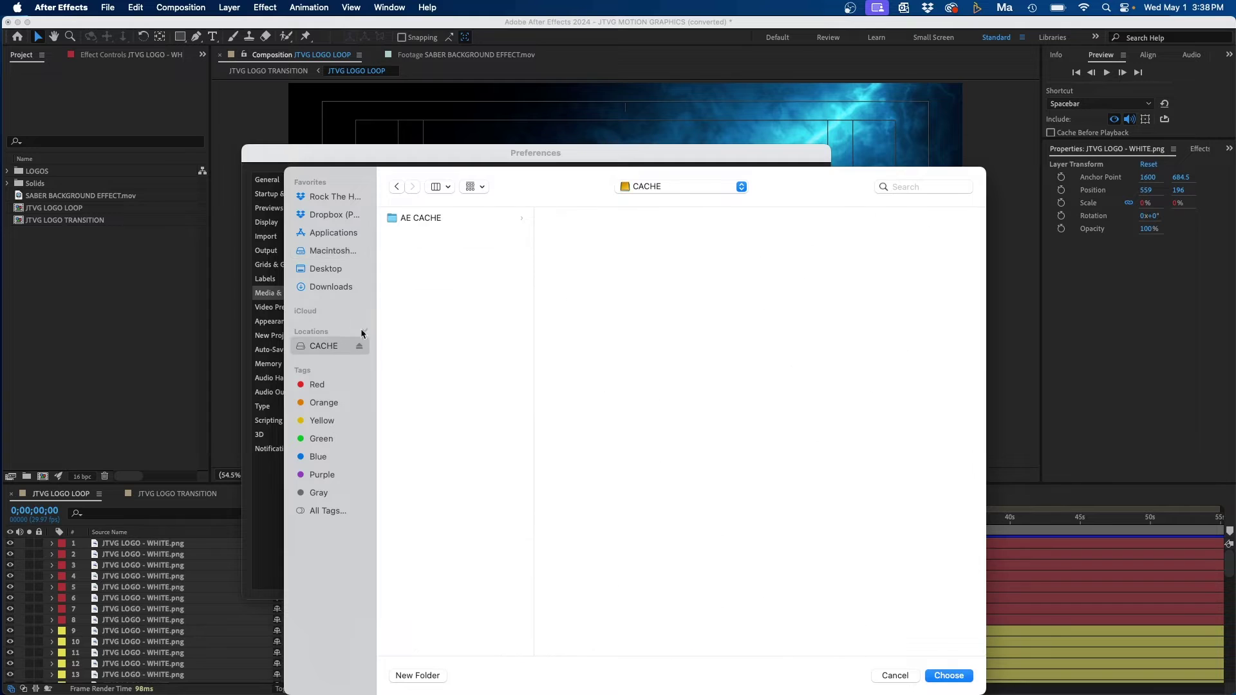
pyautogui.click(497, 217)
pyautogui.click(948, 675)
pyautogui.click(544, 377)
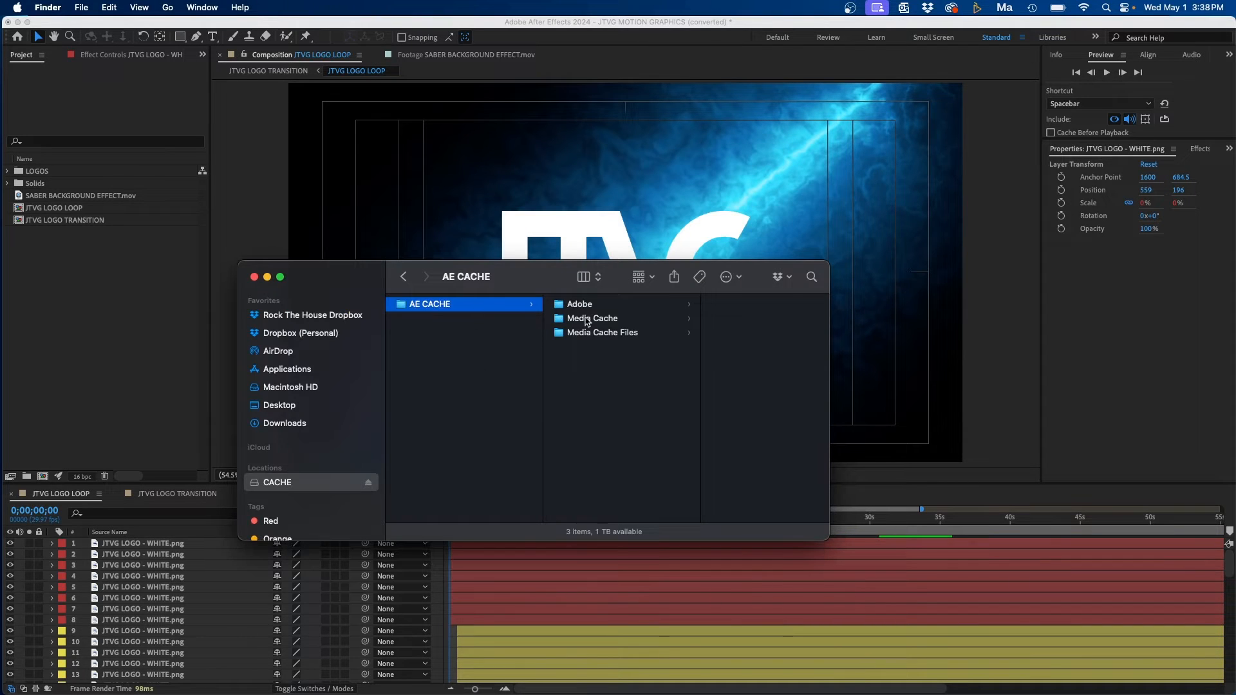
# Select the three cache folders inside AE CACHE, then return to the composition
pyautogui.click(588, 354)
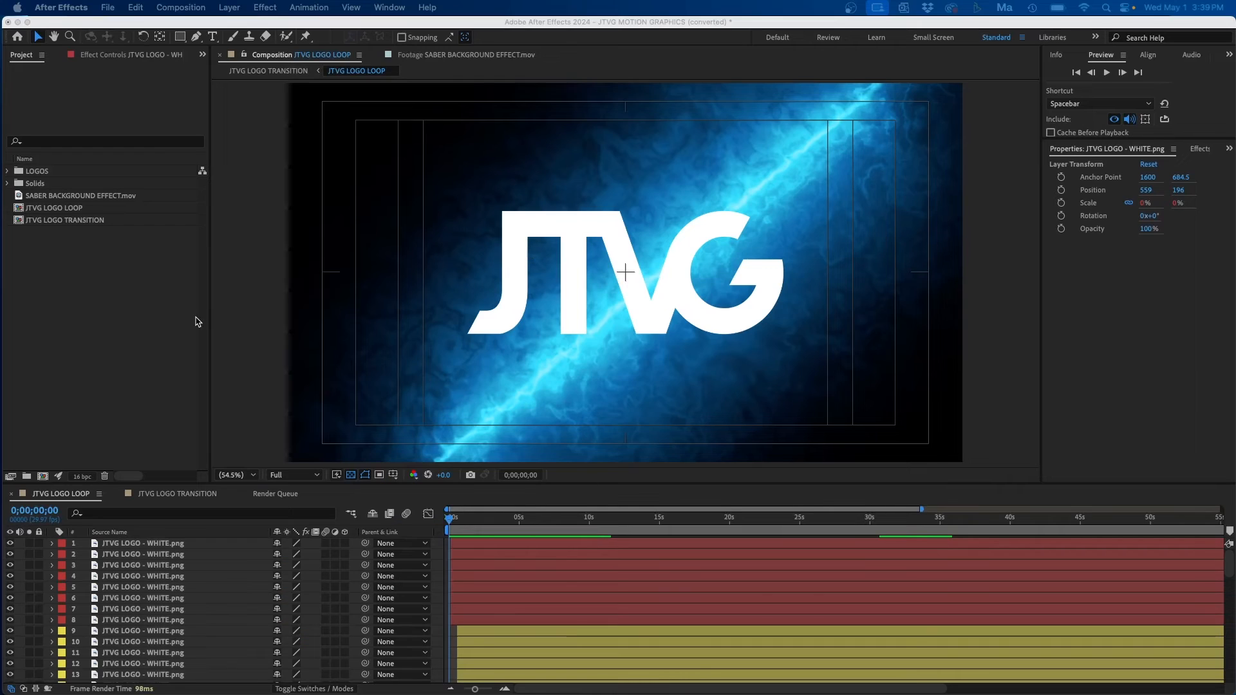
pyautogui.click(232, 351)
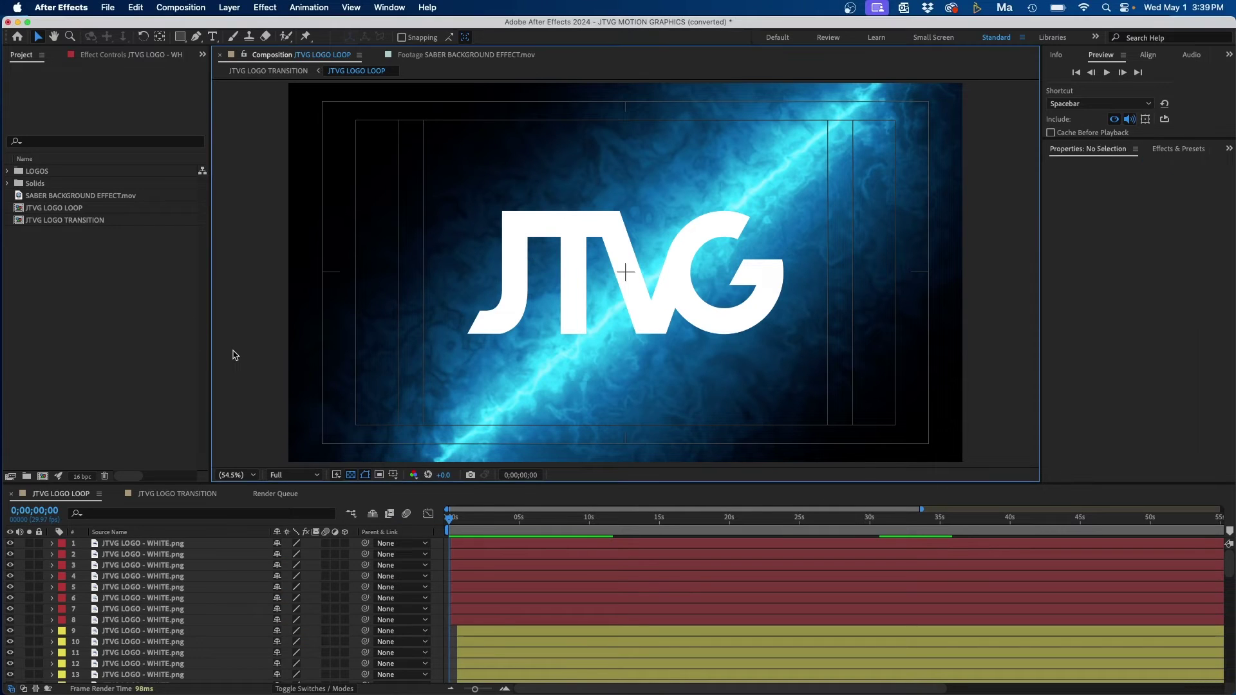
# Preview at Quarter resolution, scrub forward to the tiled logos, then return to Full resolution
pyautogui.click(286, 474)
pyautogui.click(292, 547)
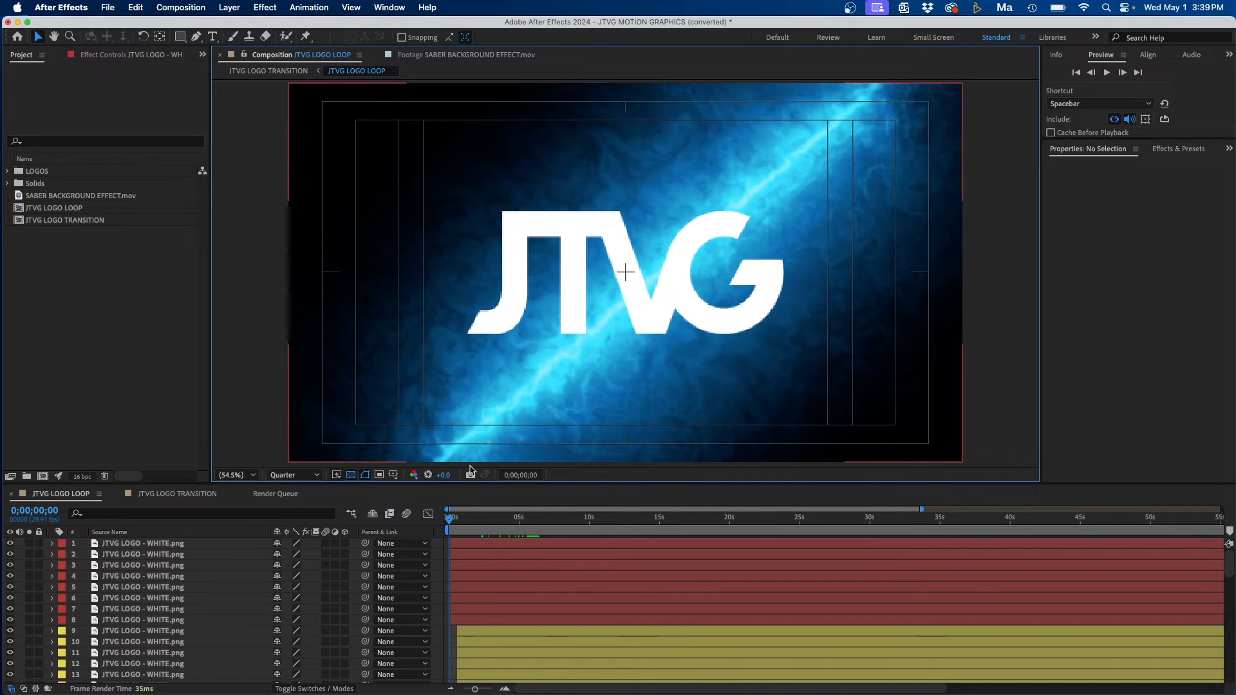
pyautogui.moveTo(476, 520)
pyautogui.mouseDown()
pyautogui.moveTo(580, 532)
pyautogui.moveTo(485, 531)
pyautogui.moveTo(683, 531)
pyautogui.mouseUp()
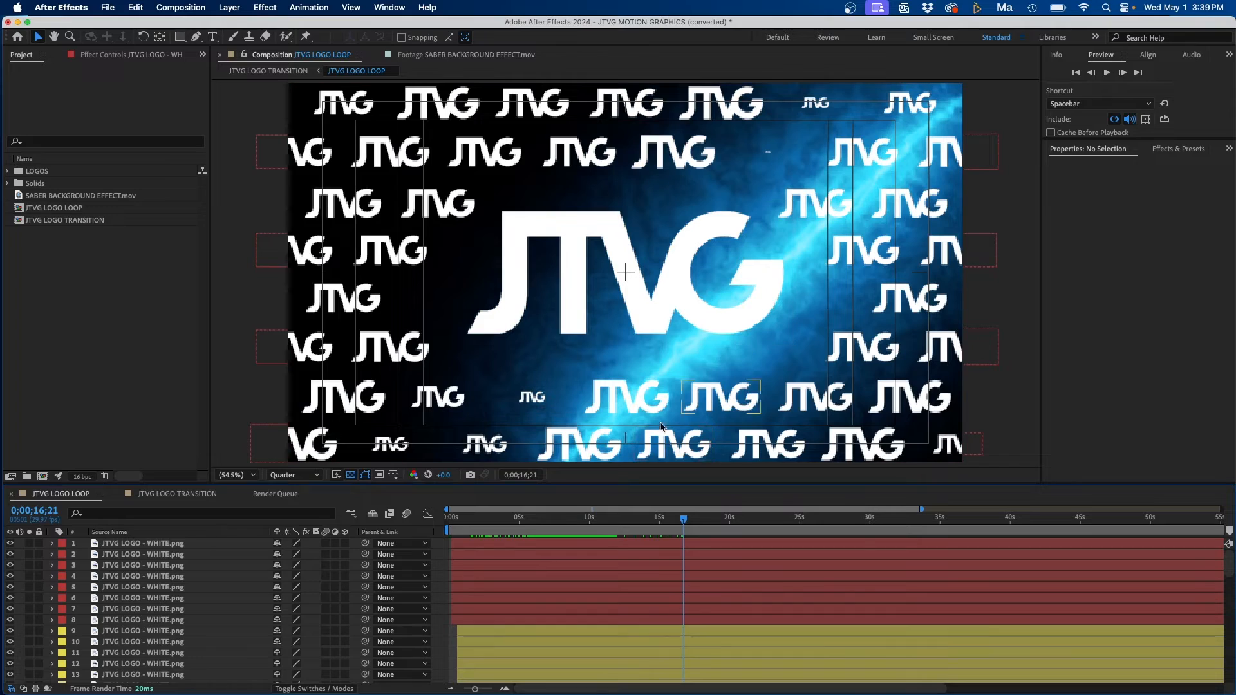
pyautogui.click(285, 474)
pyautogui.click(290, 505)
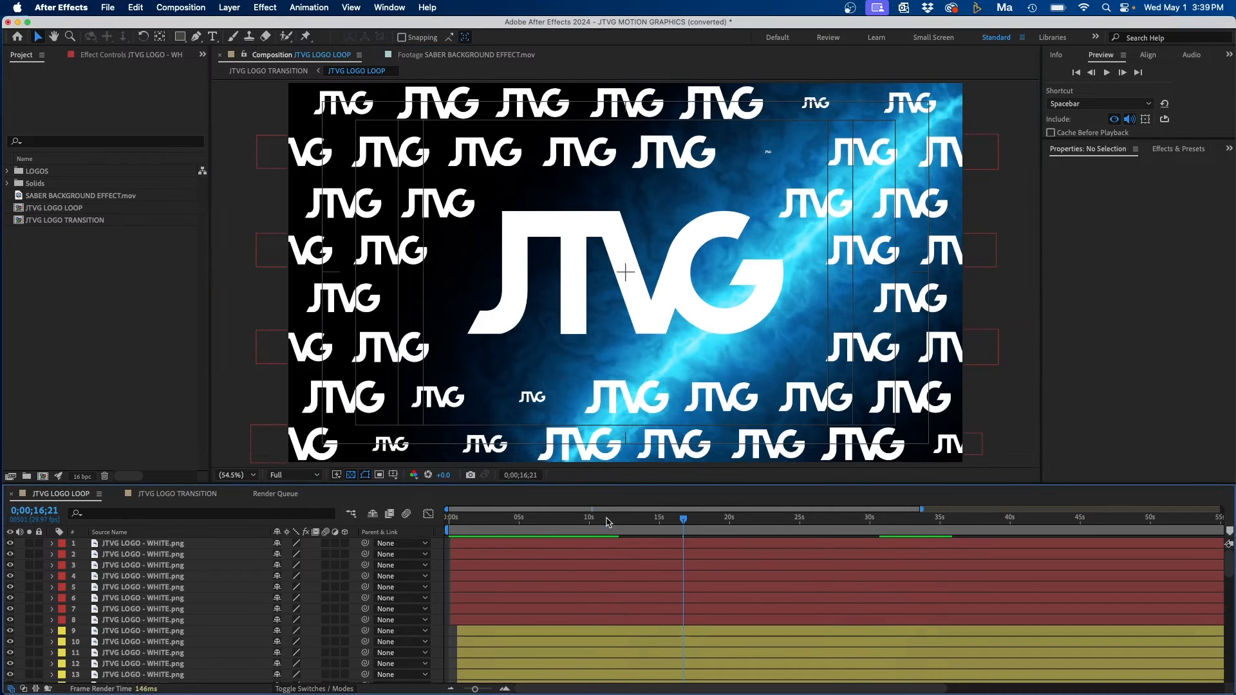
pyautogui.moveTo(606, 522)
pyautogui.mouseDown()
pyautogui.moveTo(681, 522)
pyautogui.moveTo(546, 567)
pyautogui.mouseUp()
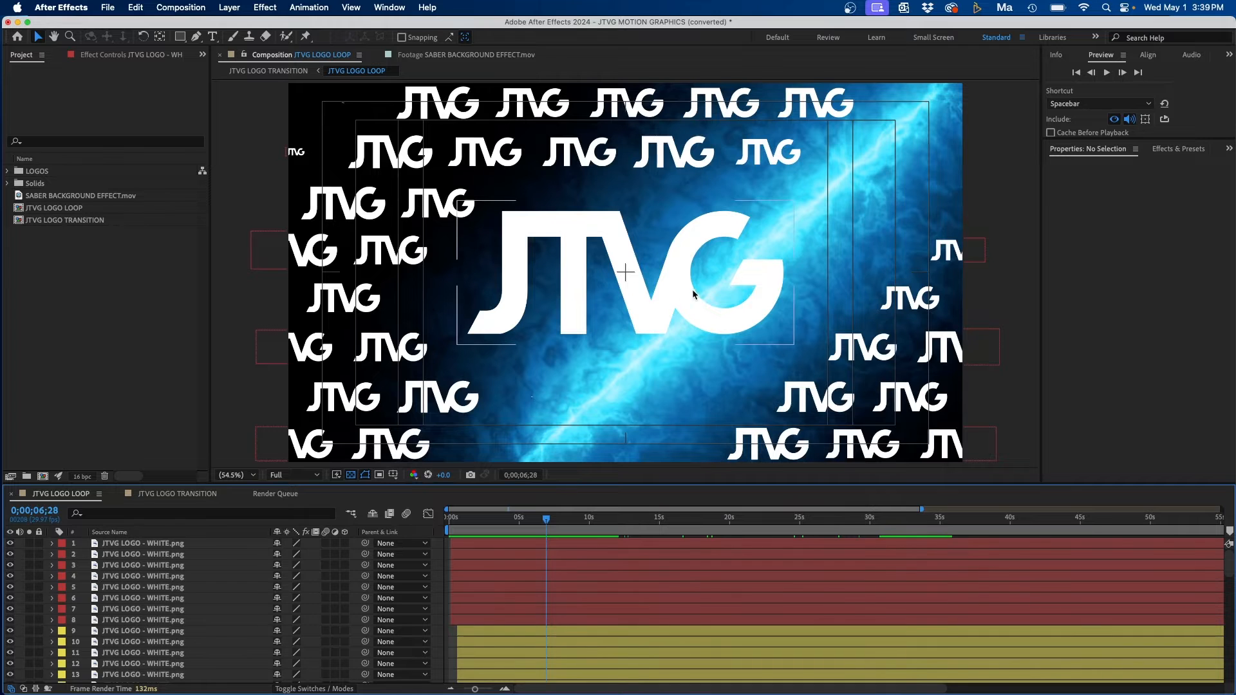
# Drop to Quarter resolution again and scrub the playhead to about 9 seconds
pyautogui.click(298, 476)
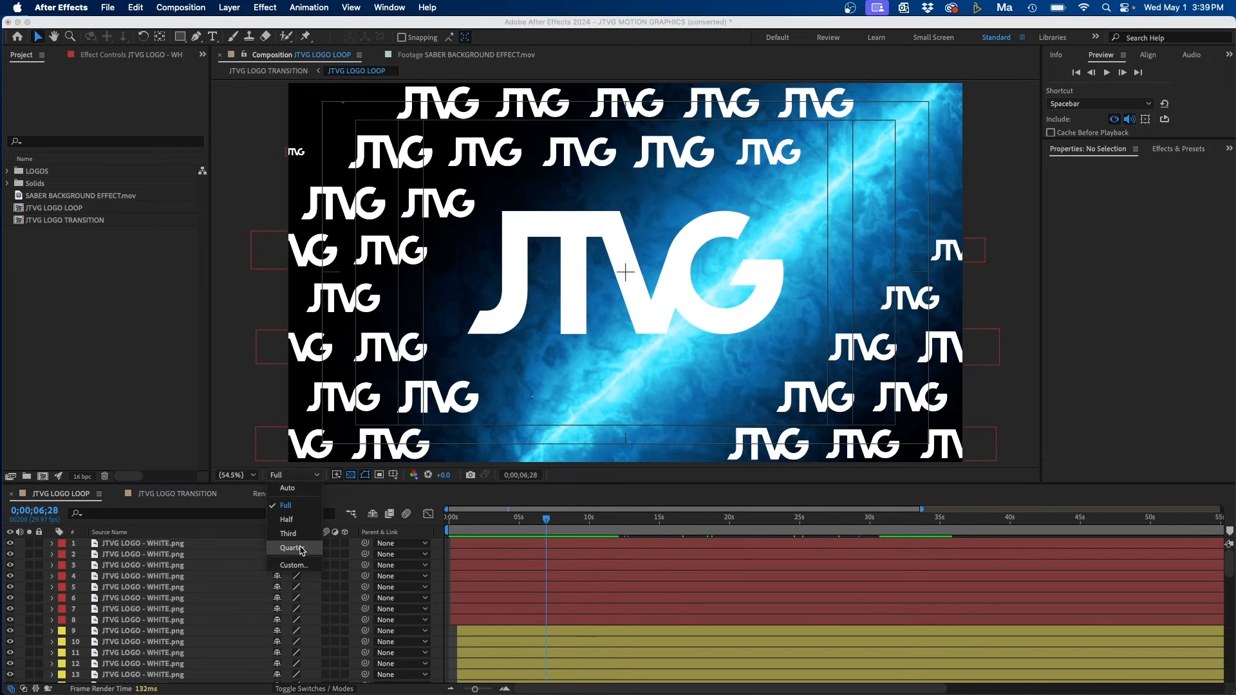
pyautogui.click(299, 552)
pyautogui.moveTo(560, 522); pyautogui.dragTo(737, 521)
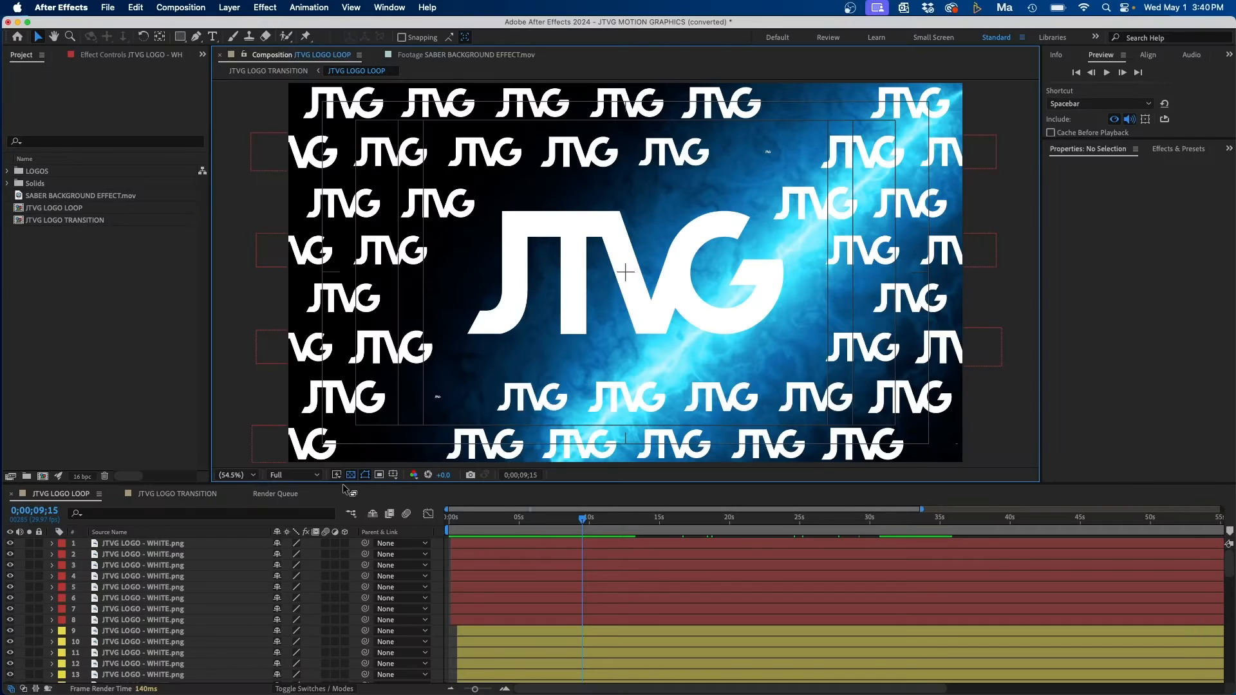
# Set Fast Previews to Adaptive Resolution and test by dragging Black Solid 1 around the viewer
pyautogui.click(338, 476)
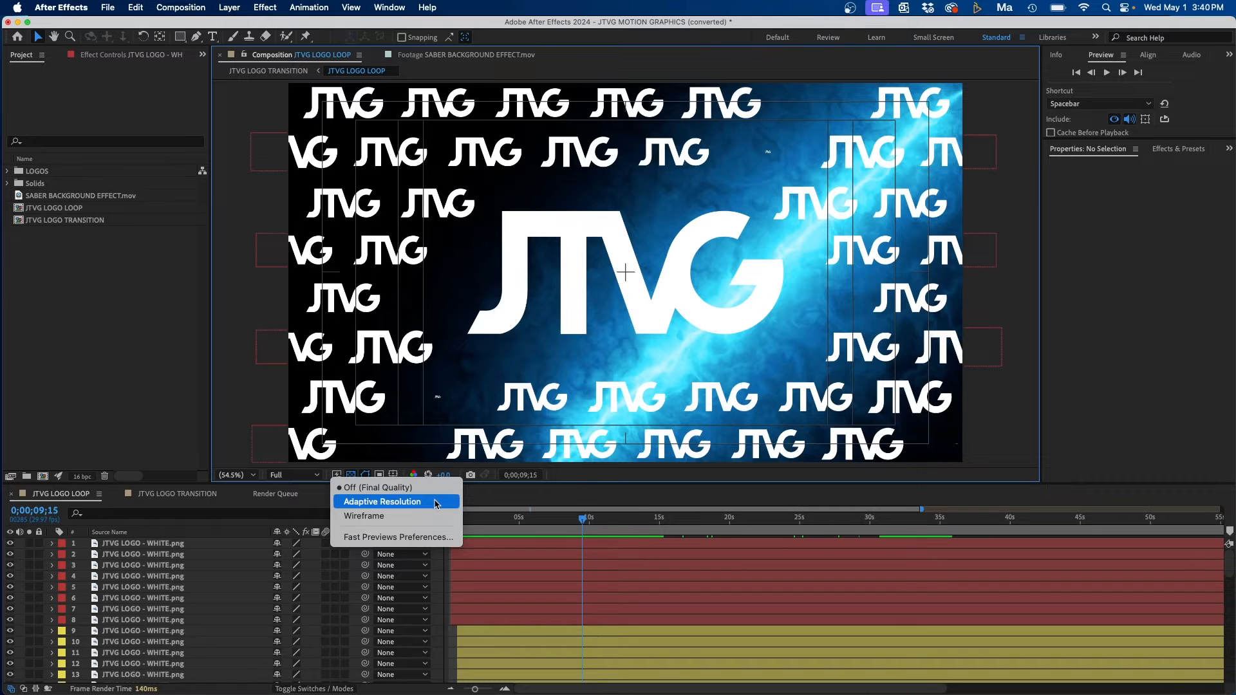
pyautogui.click(435, 503)
pyautogui.scroll(-10, 605, 582)
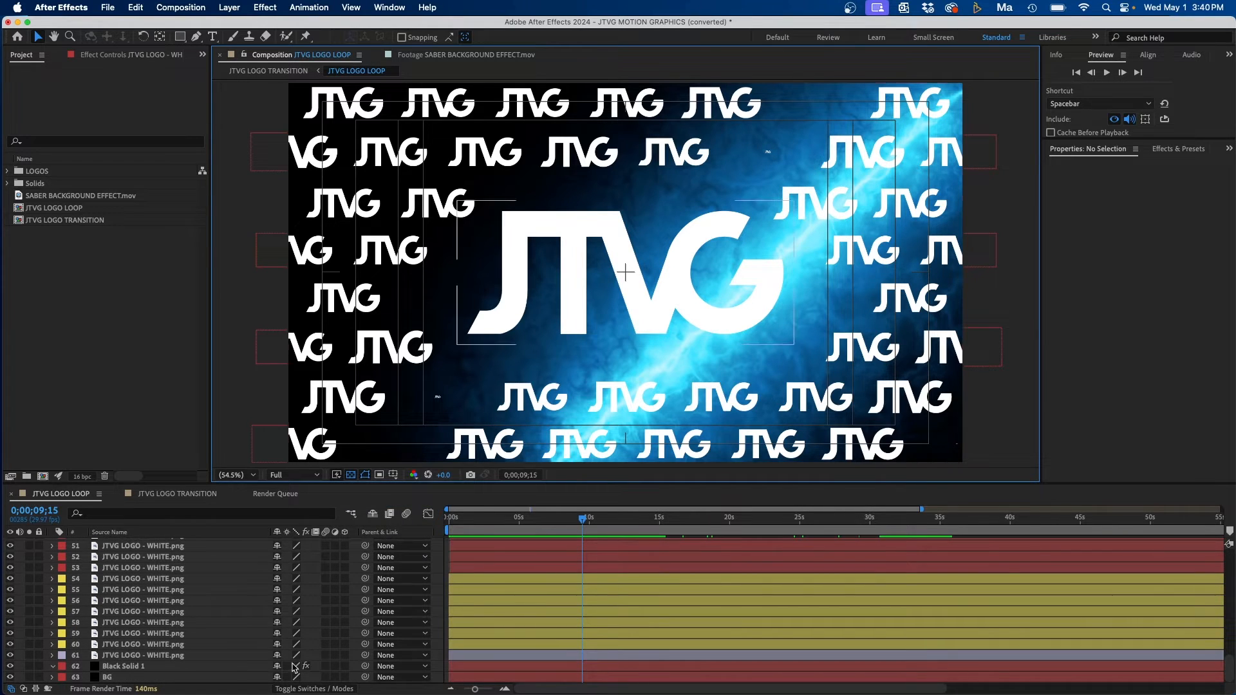
pyautogui.click(136, 666)
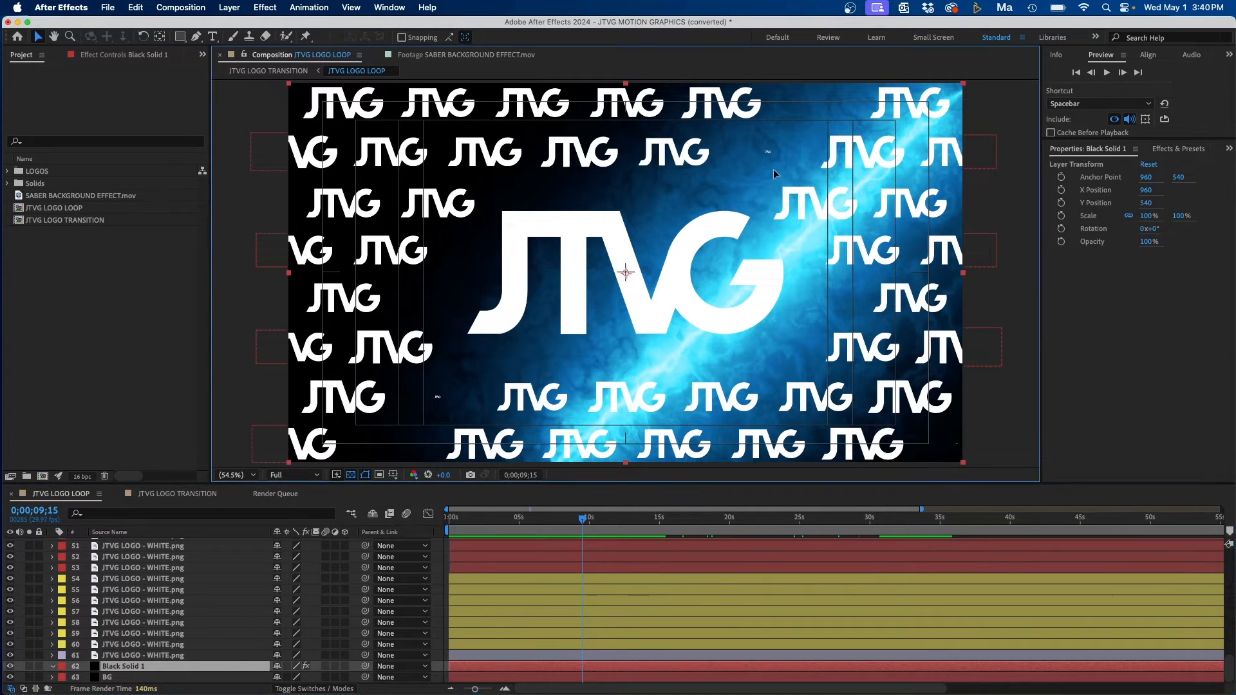
pyautogui.moveTo(715, 228); pyautogui.dragTo(640, 250)
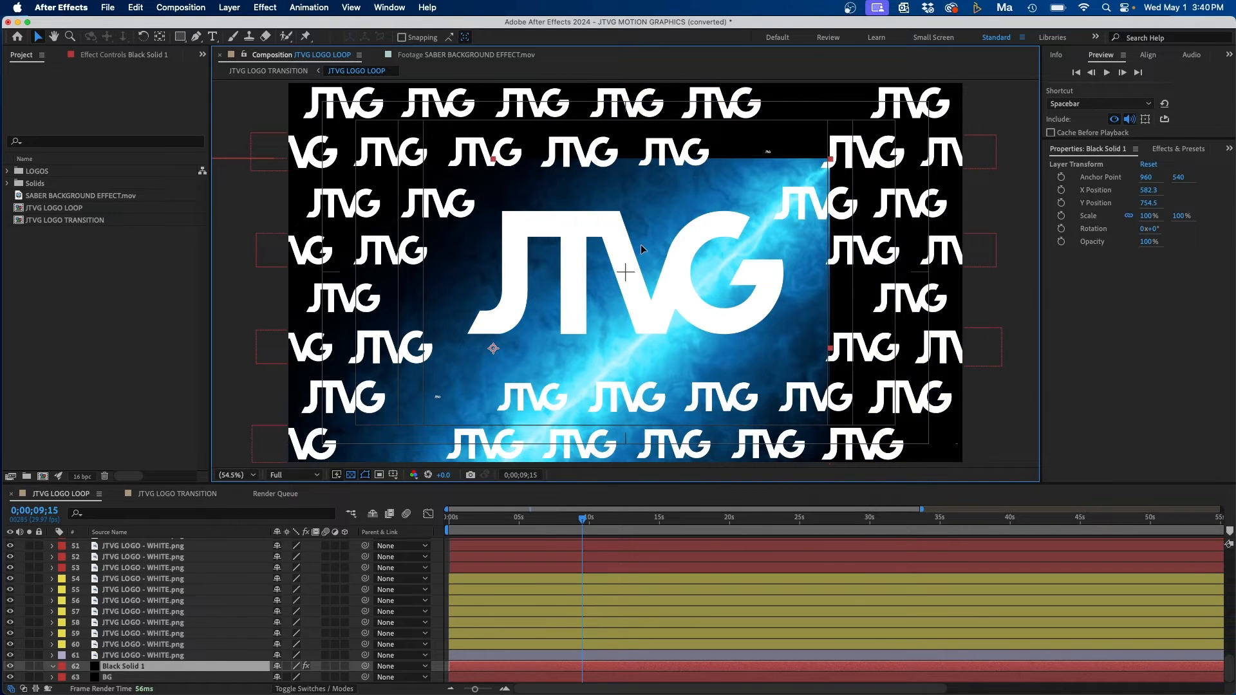
pyautogui.moveTo(641, 250); pyautogui.dragTo(639, 222)
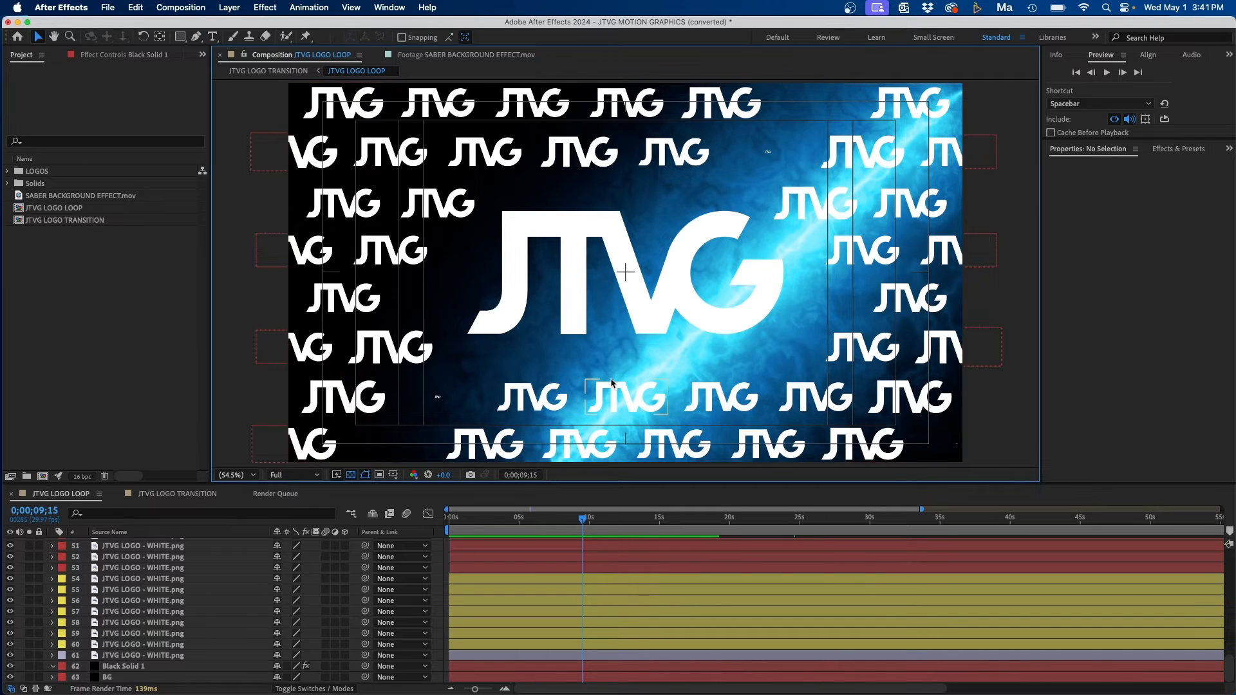
pyautogui.click(617, 400)
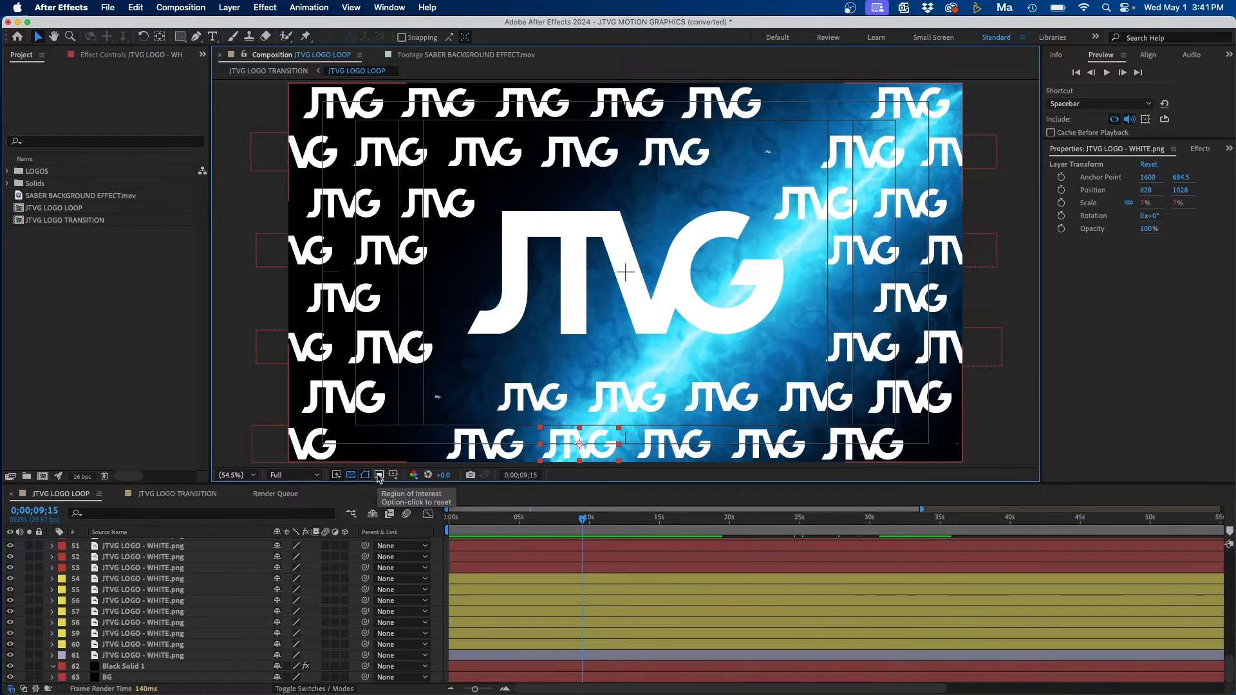
pyautogui.click(379, 476)
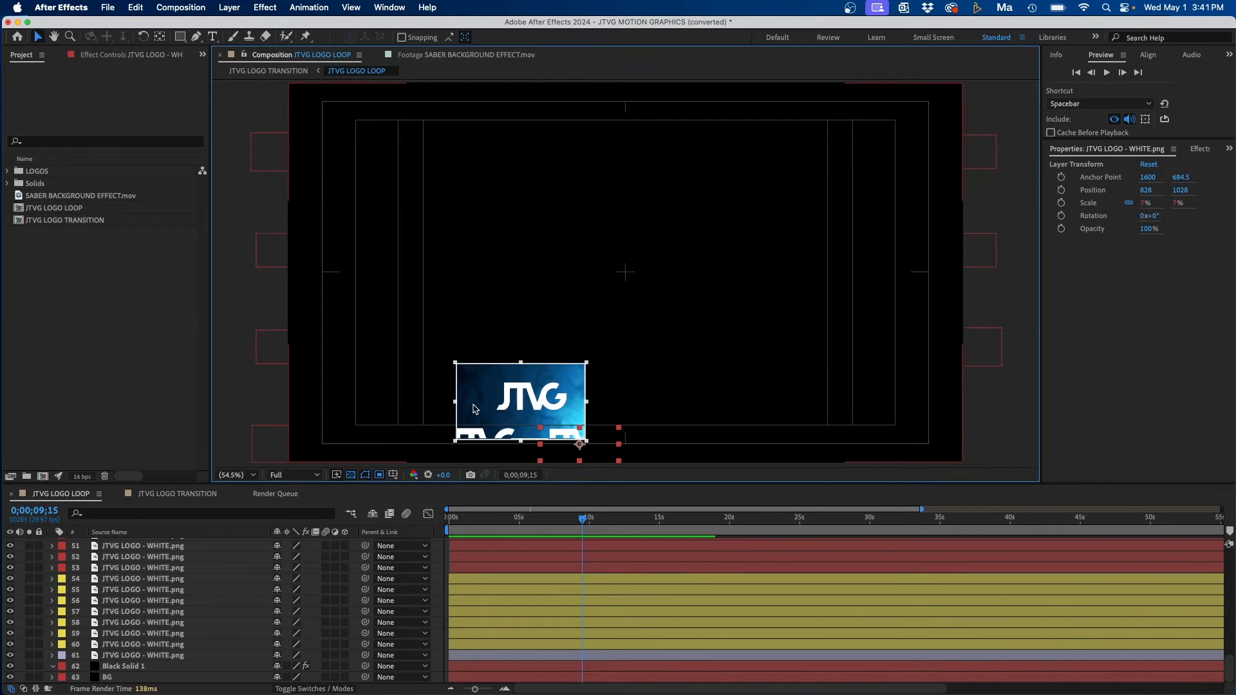
pyautogui.click(473, 410)
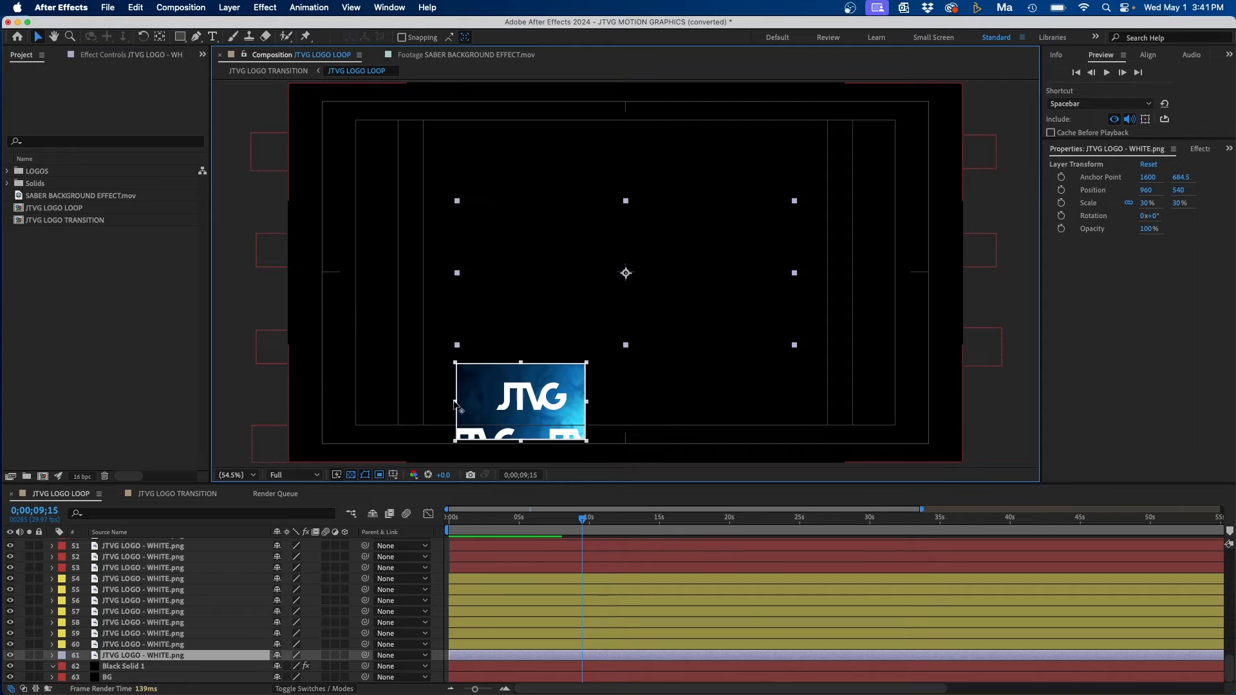
pyautogui.moveTo(455, 403); pyautogui.dragTo(665, 457)
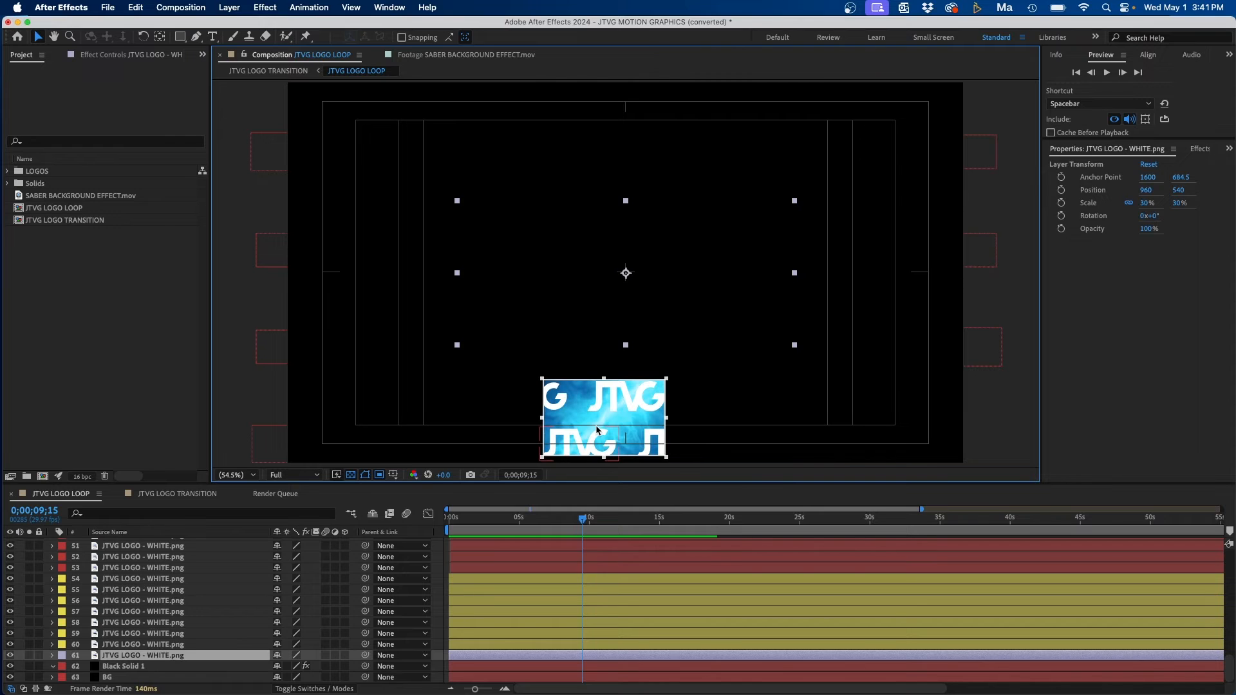
pyautogui.click(628, 454)
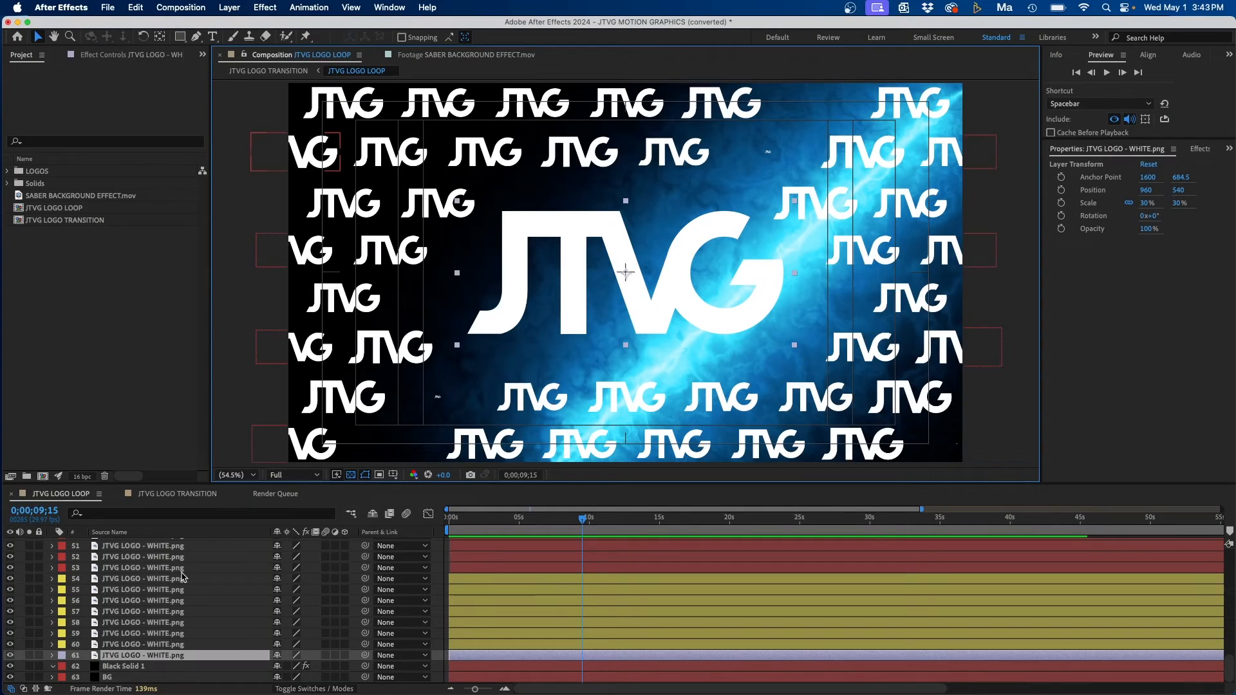
# Expand the Render Time pane, check a logo layer, then select the slow Black Solid 1 layer
pyautogui.click(46, 687)
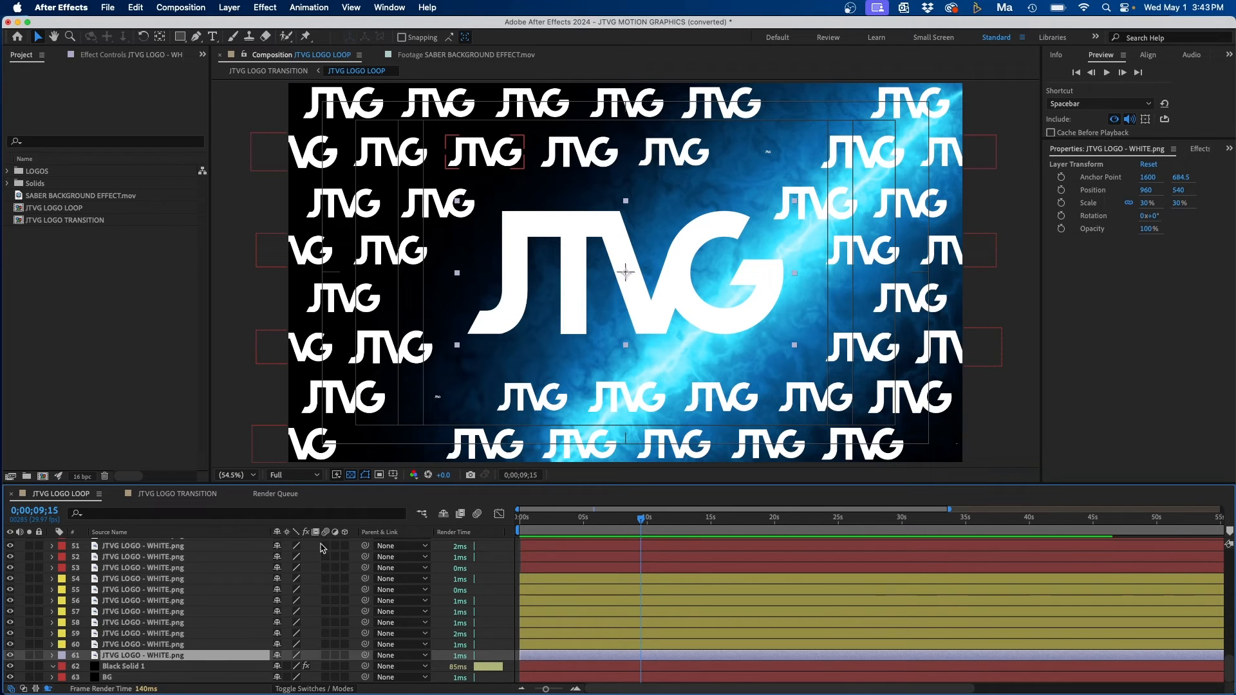
pyautogui.click(153, 560)
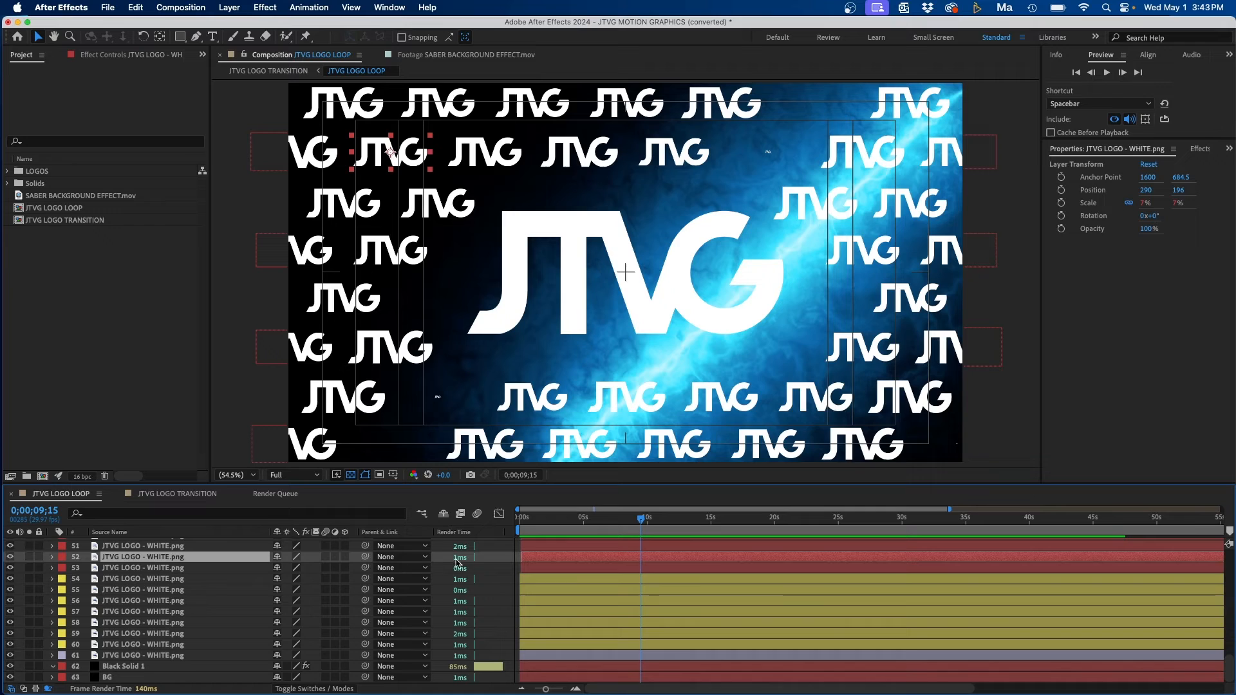
pyautogui.click(125, 667)
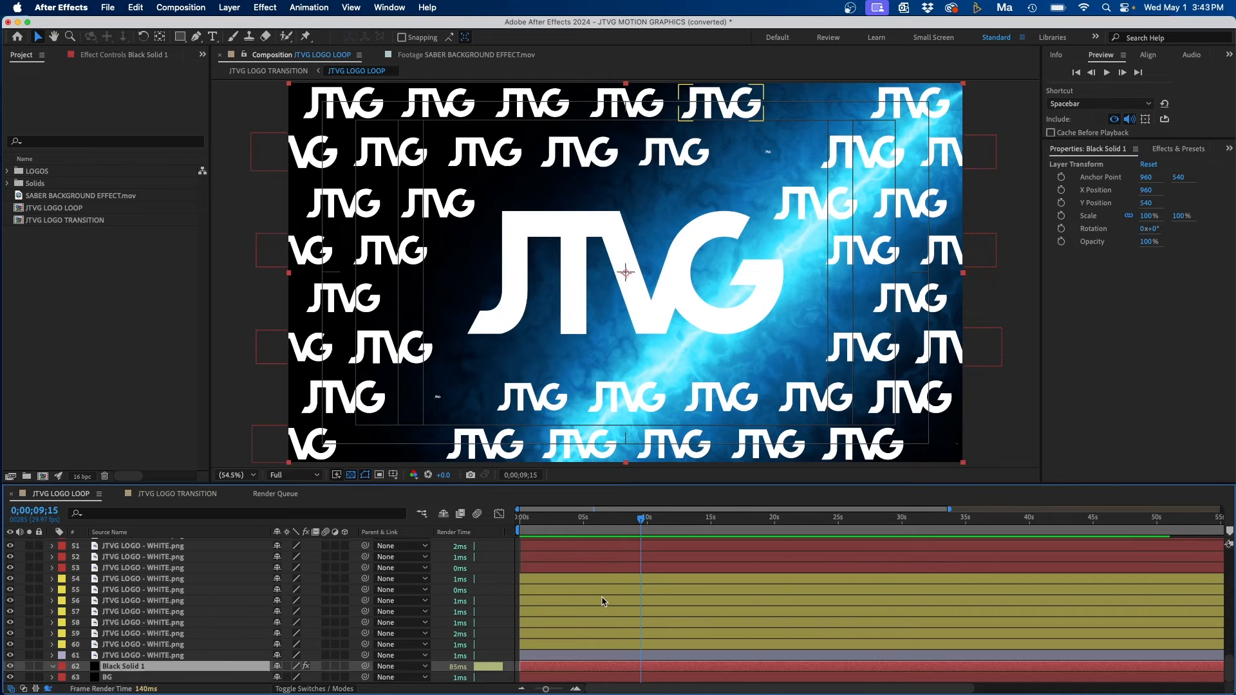
pyautogui.scroll(15, 601, 600)
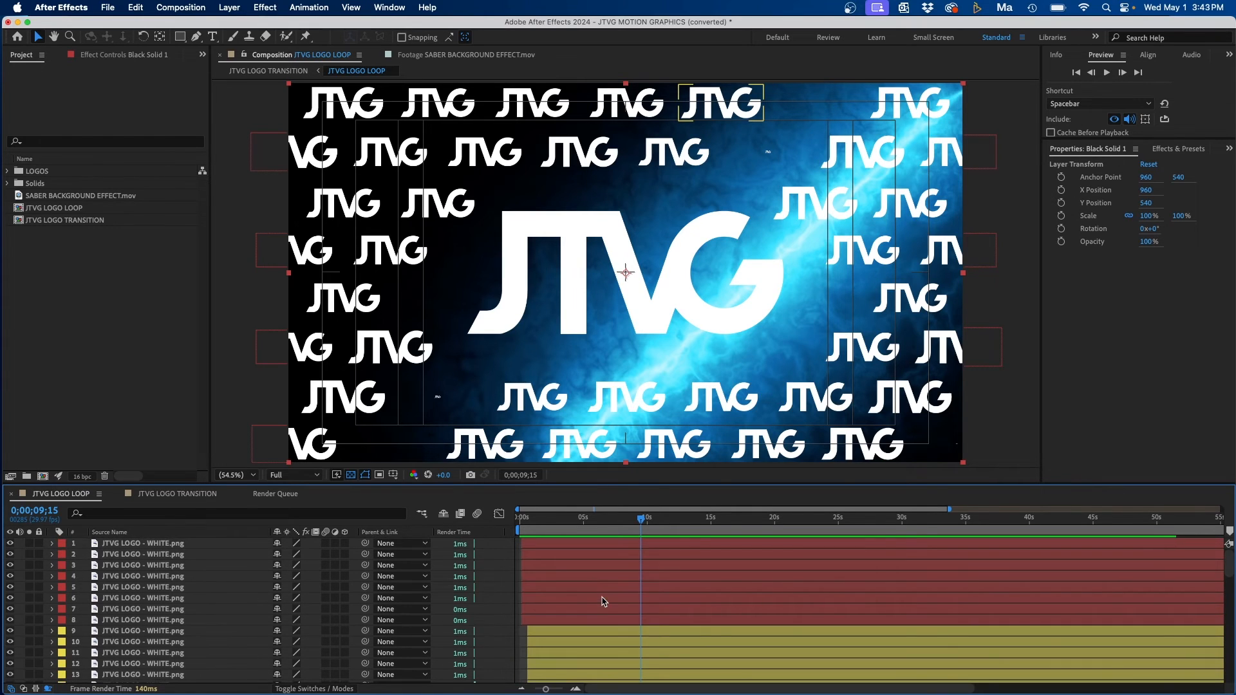
pyautogui.scroll(-15, 601, 601)
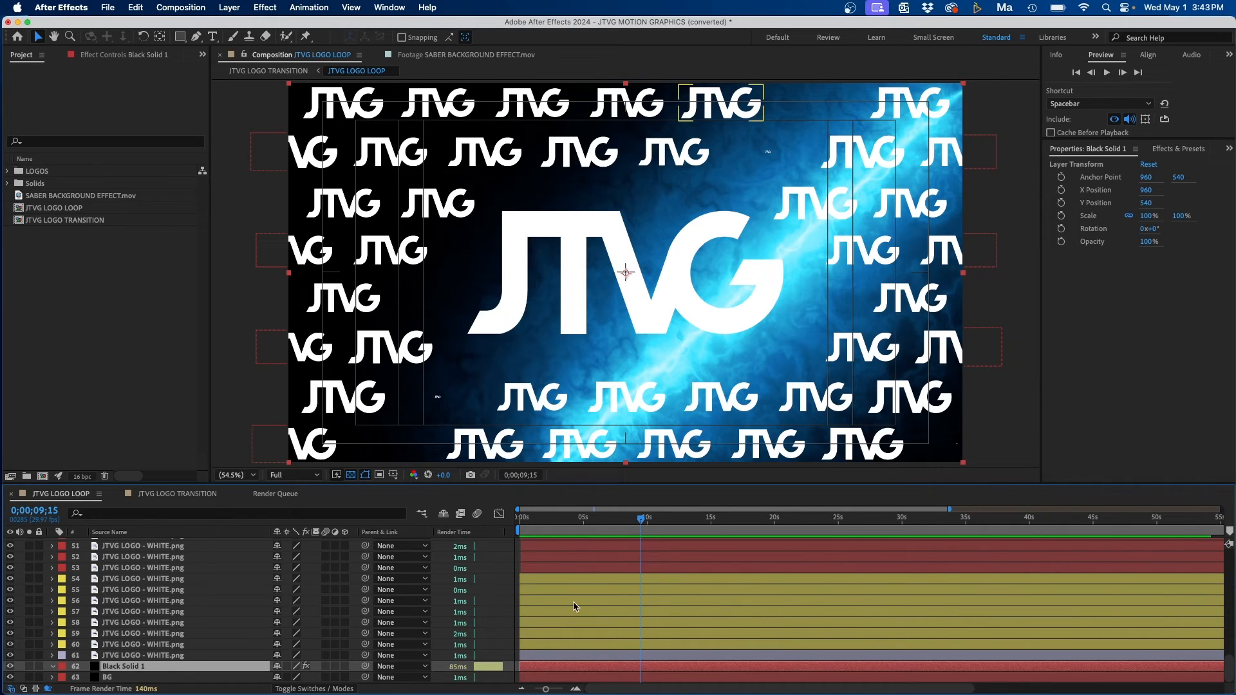
# Show Black Solid 1's Saber effect controls with F3, then glance at logo layer 61
pyautogui.press('F3')
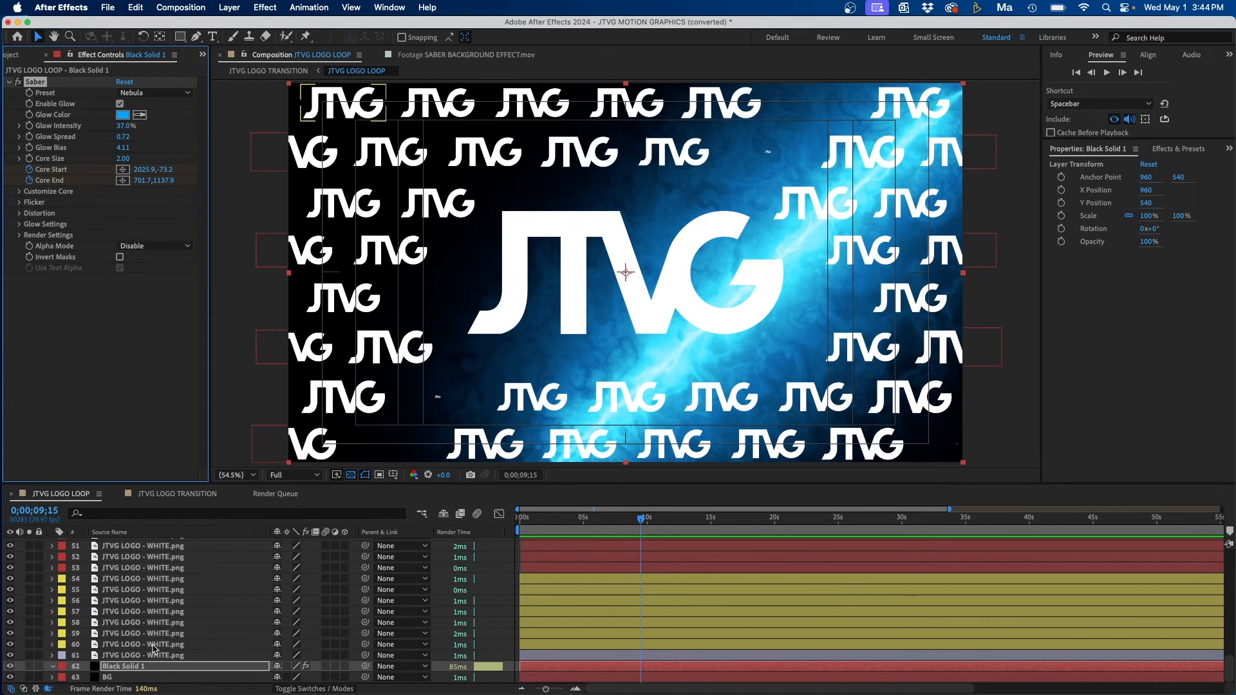
pyautogui.click(151, 654)
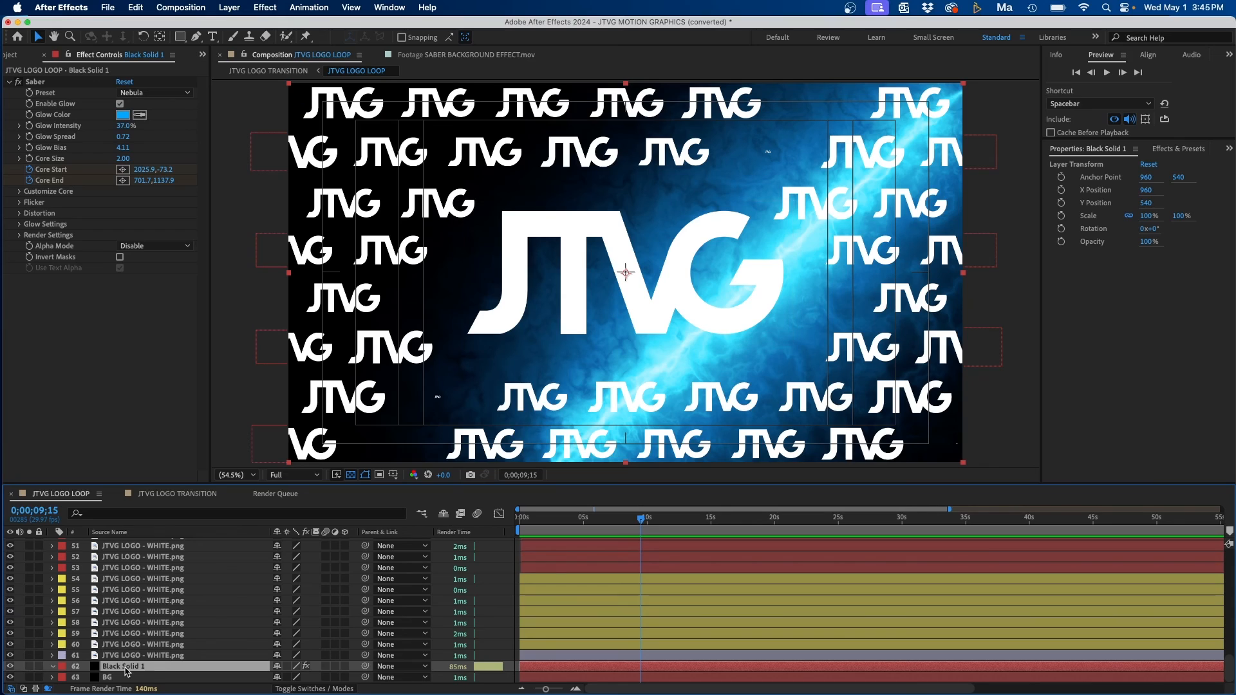
# From the Project panel, preview SABER BACKGROUND EFFECT.mov and drop it above Black Solid 1
pyautogui.click(78, 324)
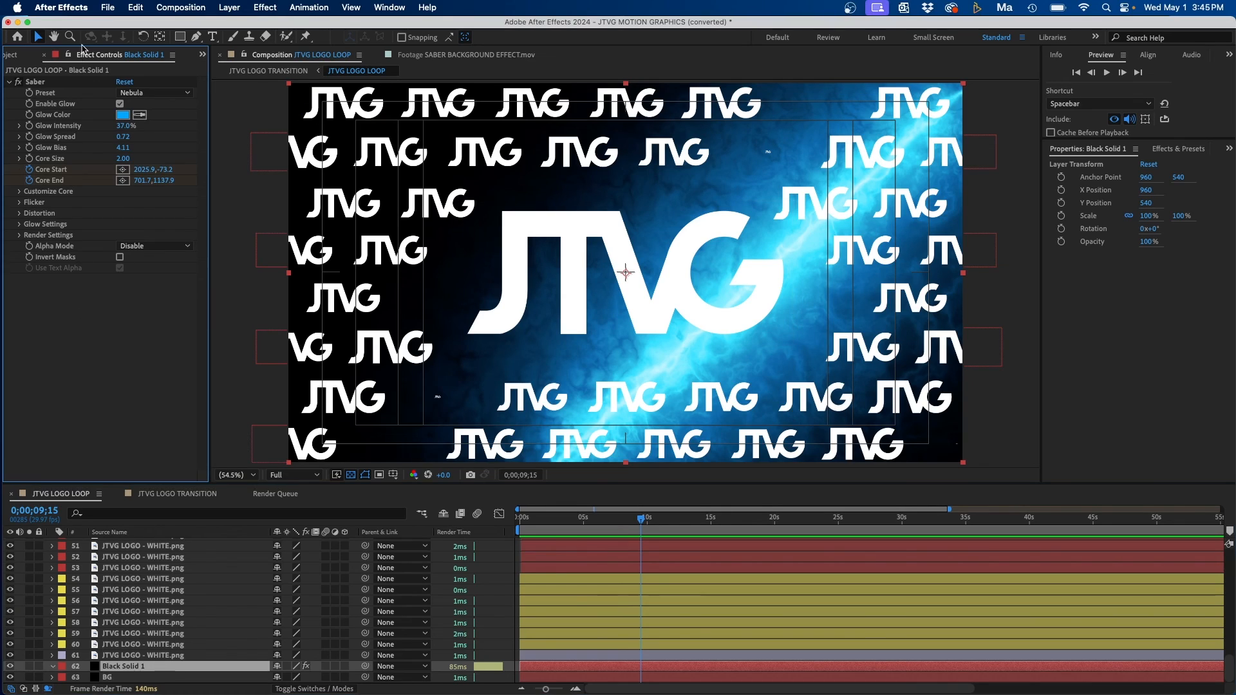
pyautogui.click(17, 55)
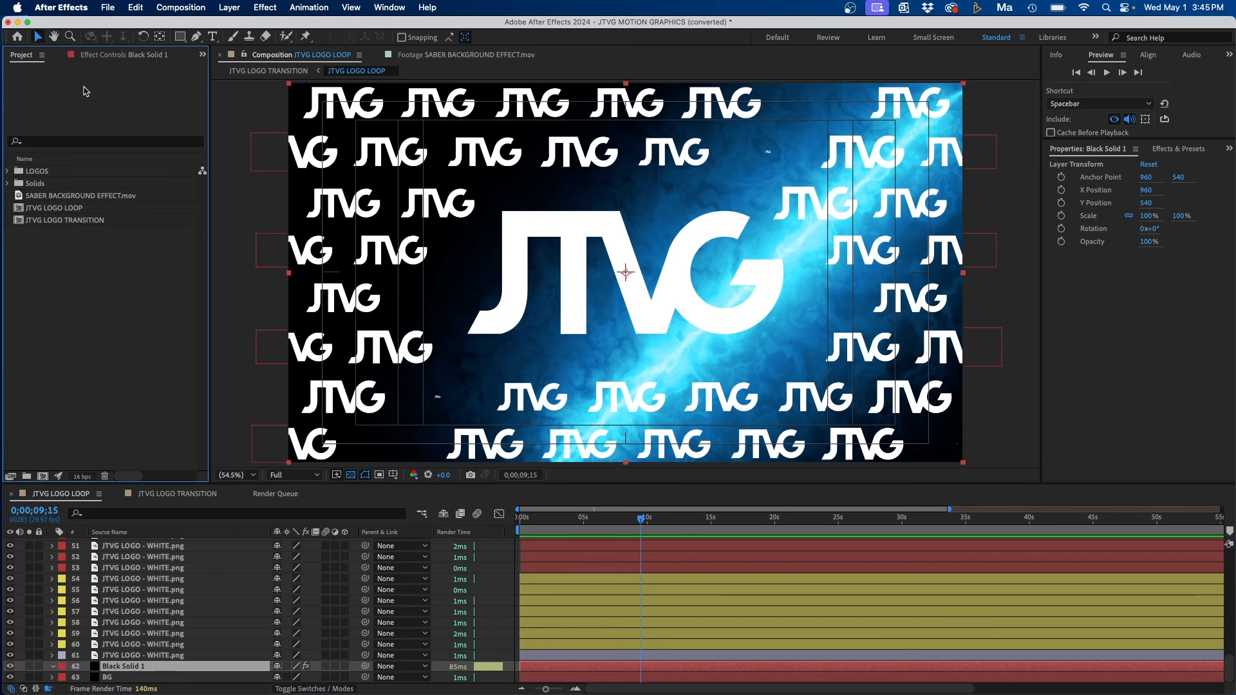
pyautogui.doubleClick(39, 197)
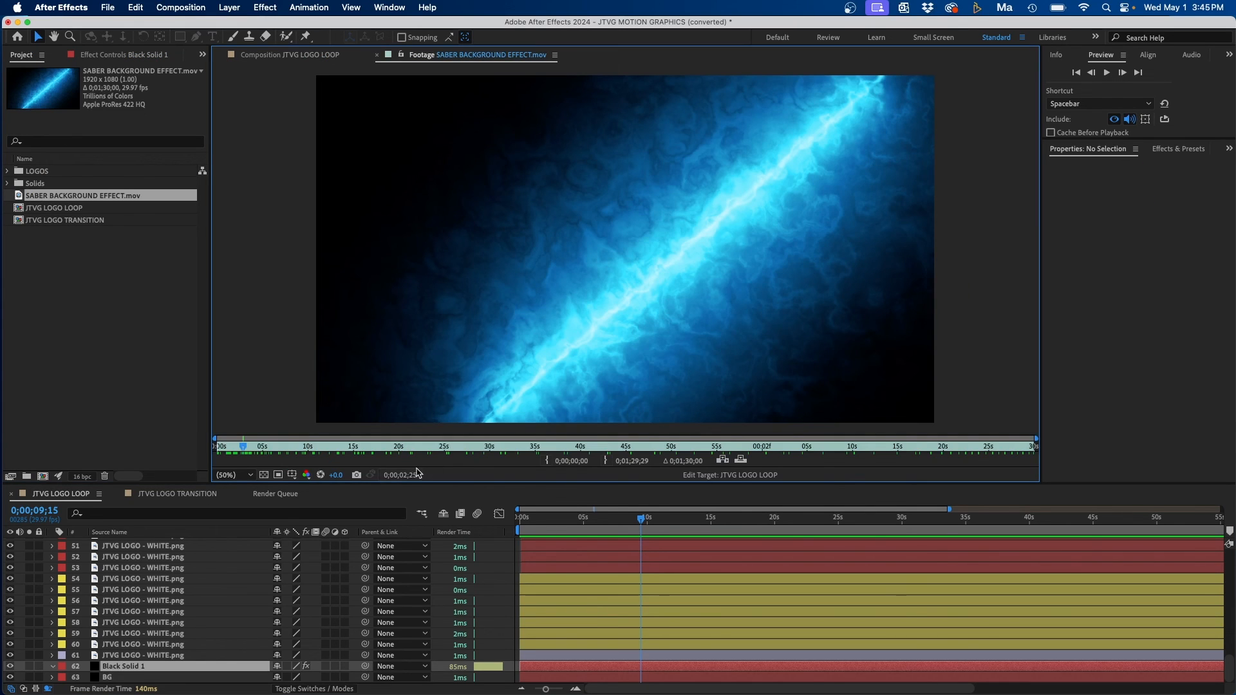
pyautogui.moveTo(82, 196); pyautogui.dragTo(126, 670)
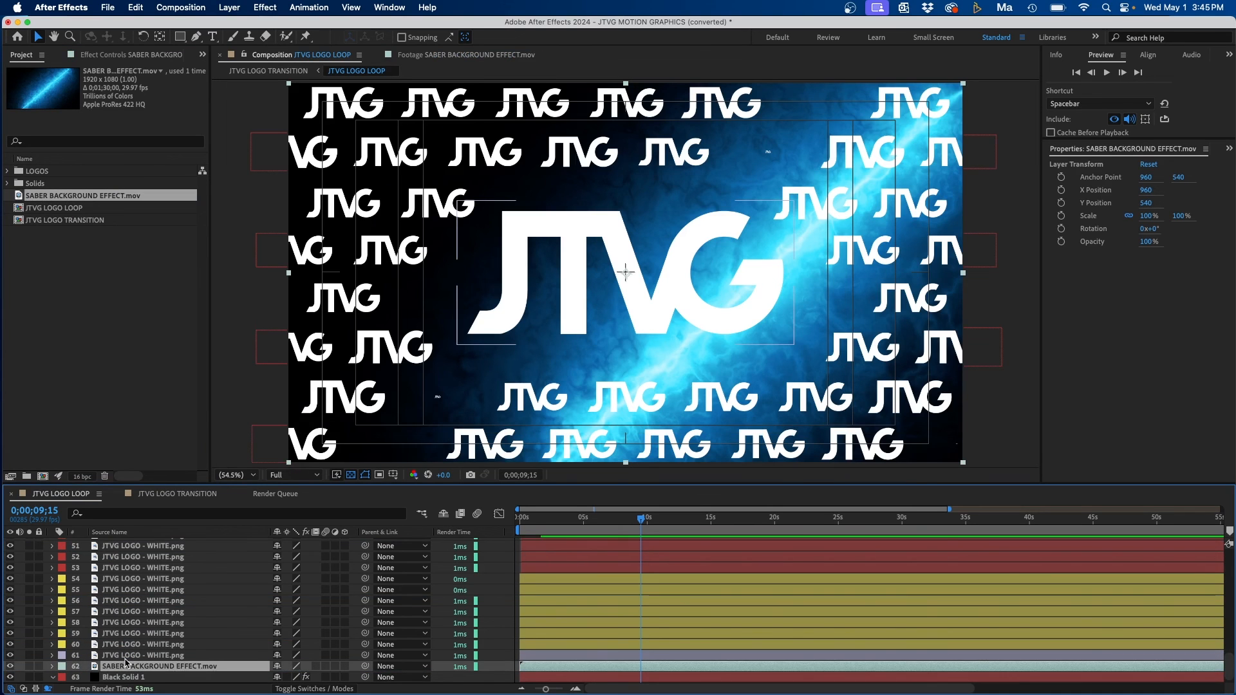
pyautogui.scroll(-1, 126, 662)
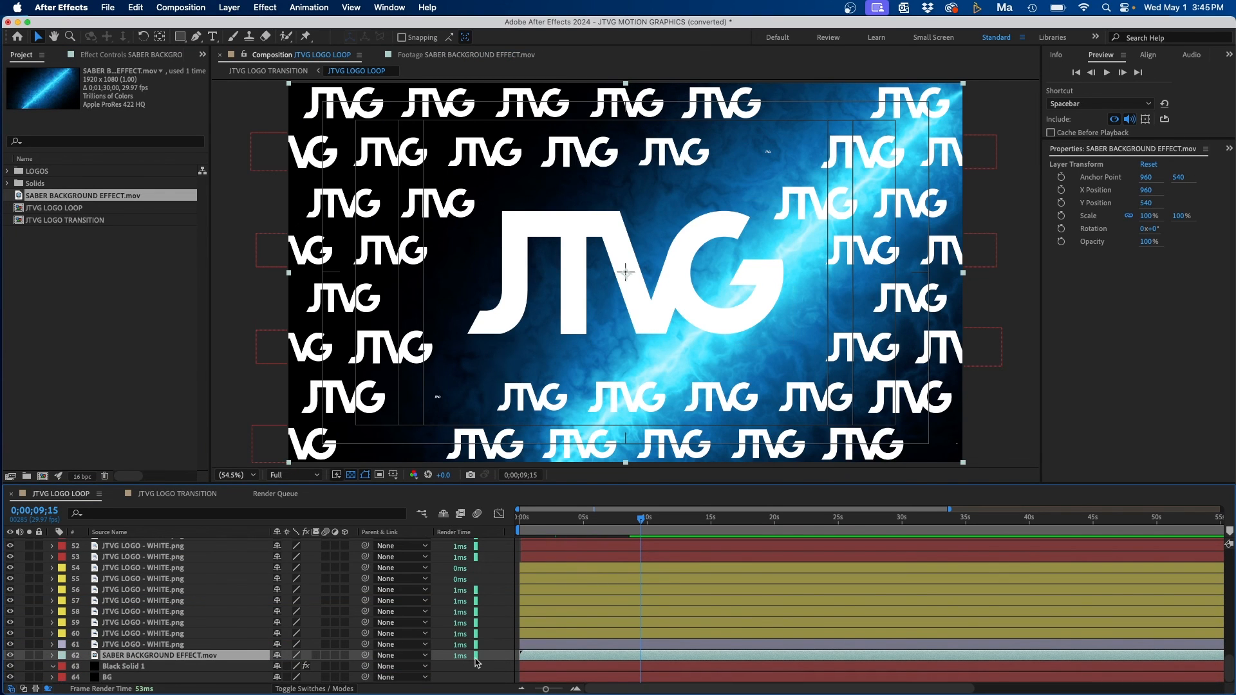